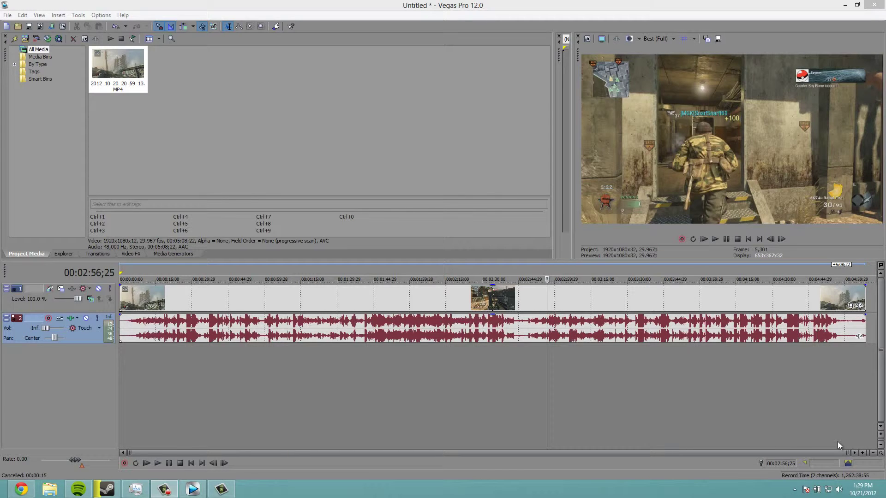
Switch to the Windows Control Panel and open the list of recording devices in the Sound settings
key("super")
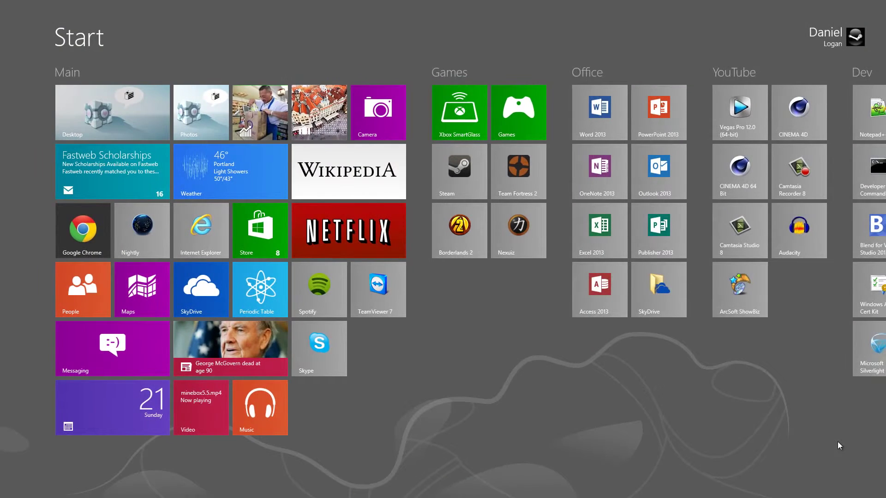
type("cont")
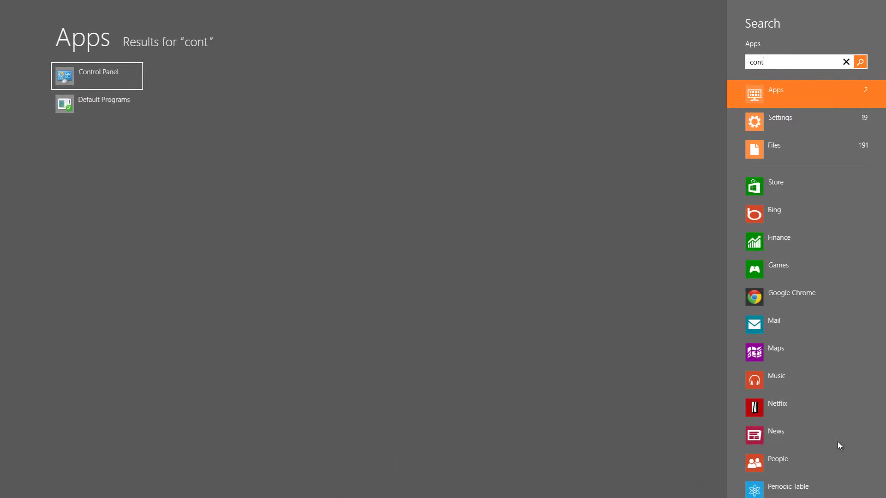
key("super")
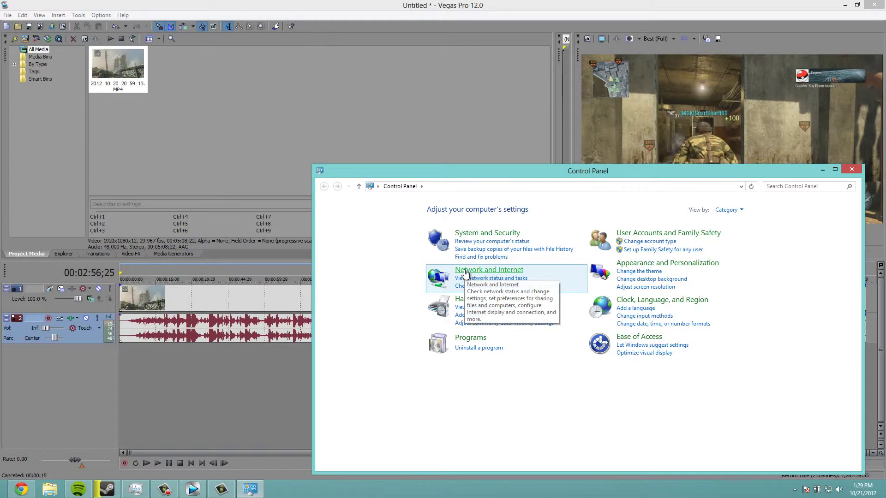
left_click(484, 300)
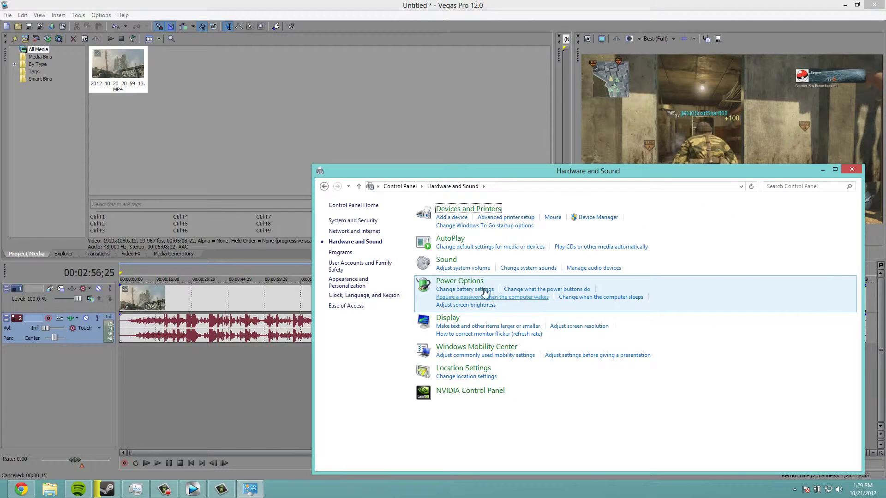
left_click(588, 271)
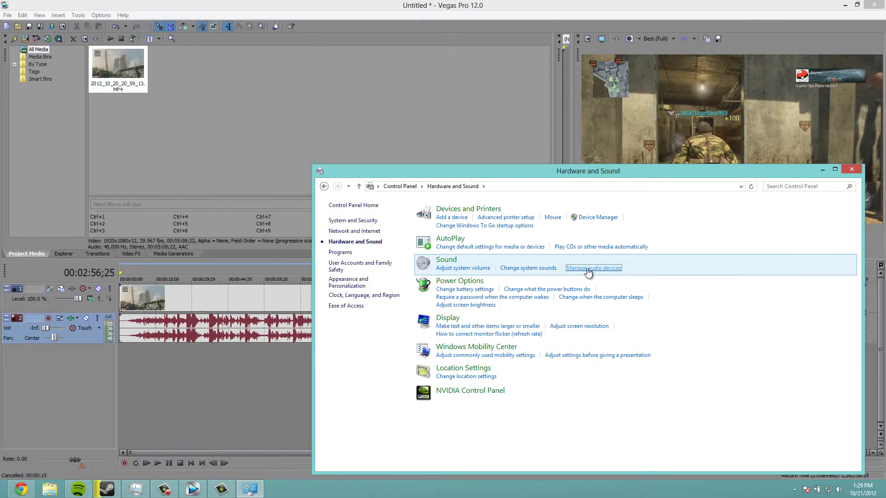
left_click(130, 109)
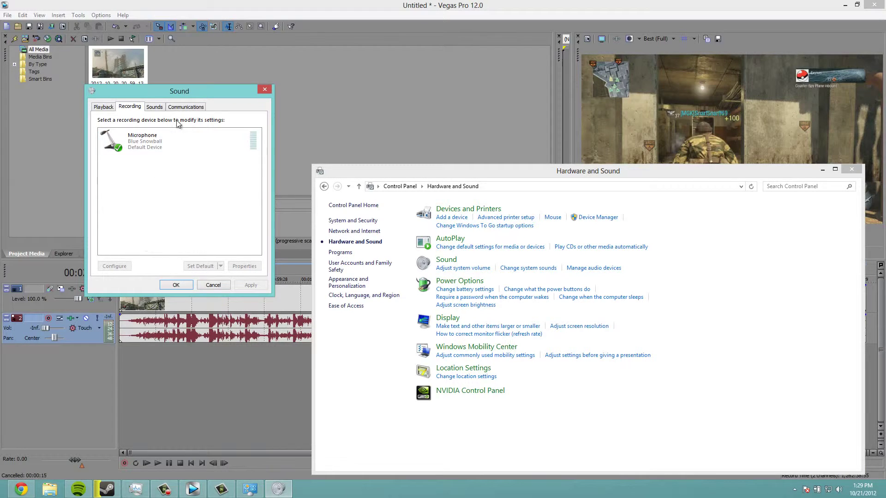
Examine the Blue Snowball microphone's device usage, listening, level and default format properties, and close its properties
right_click(157, 143)
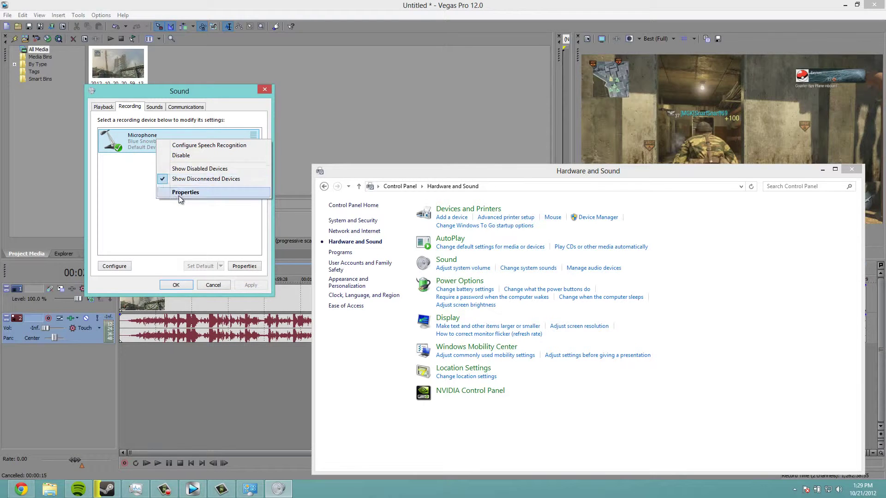
left_click(178, 197)
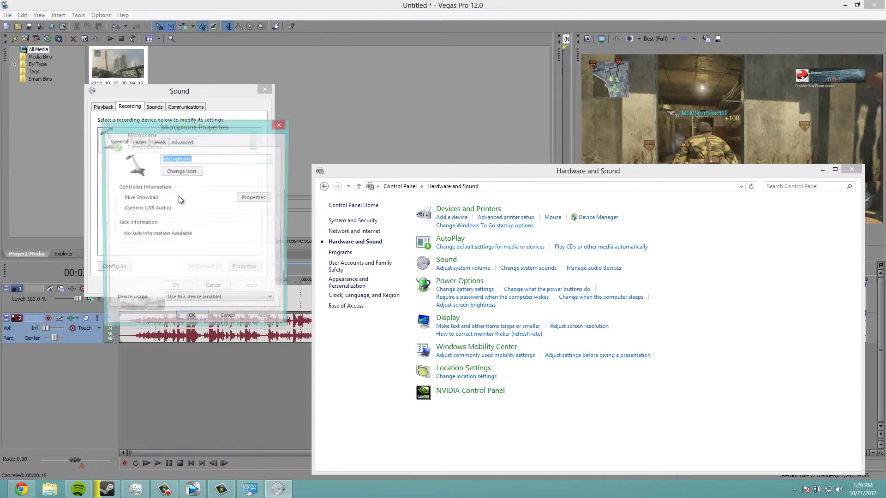
left_click(209, 300)
left_click(209, 308)
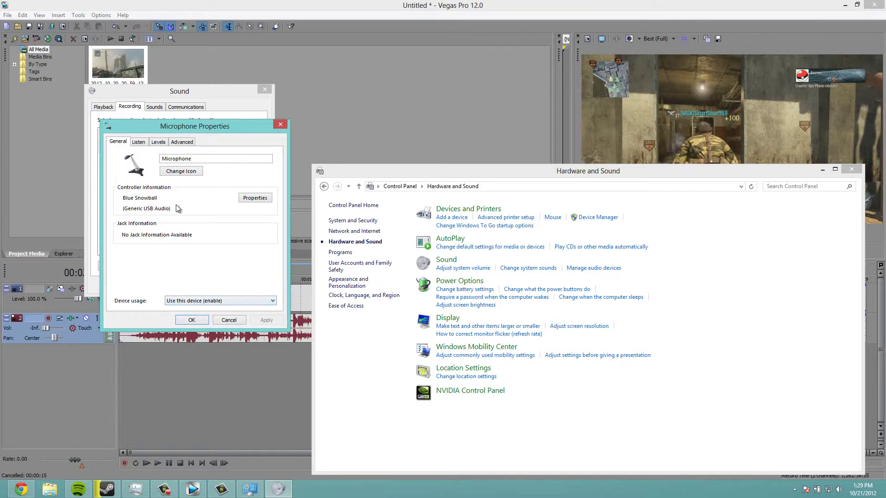
left_click(139, 142)
left_click(154, 143)
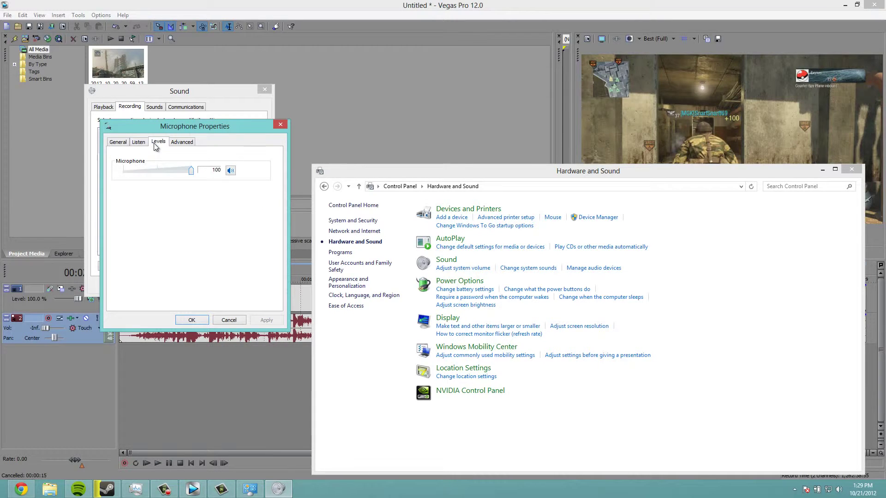
left_click(181, 142)
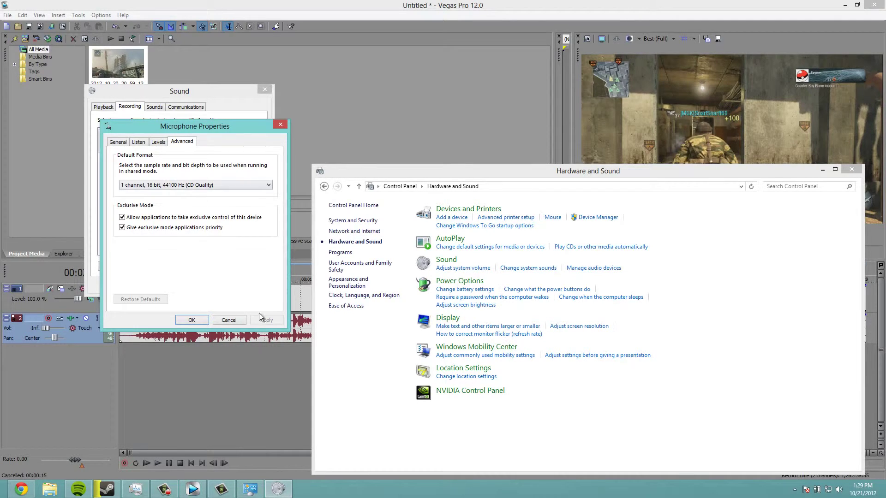
left_click(199, 320)
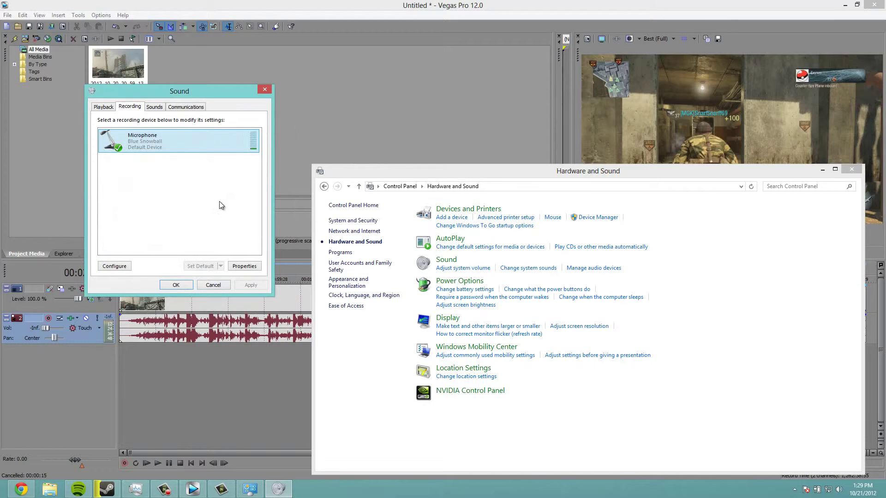
Review the playback, communications and system sounds settings, and close the Sound and Control Panel windows
right_click(178, 146)
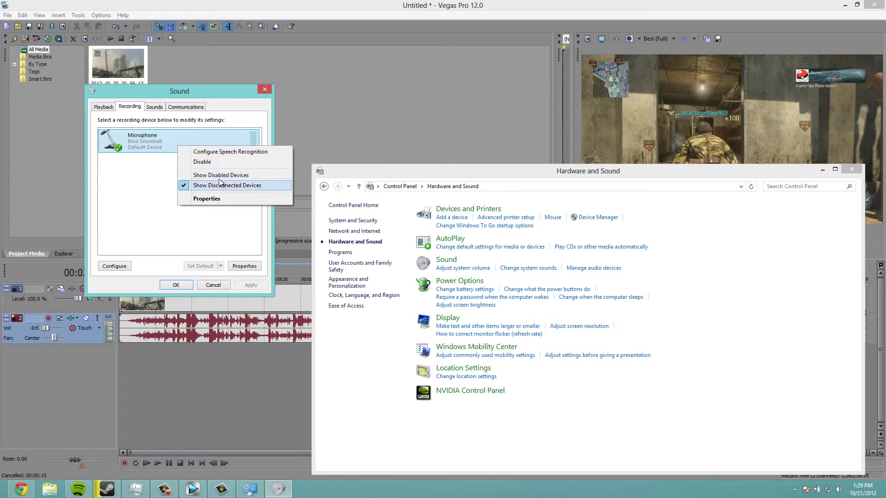
left_click(217, 266)
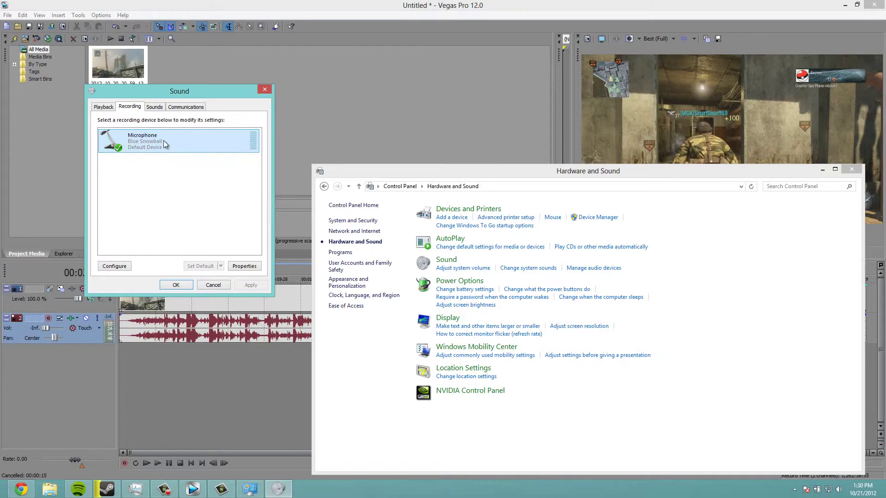
left_click(103, 107)
left_click(174, 106)
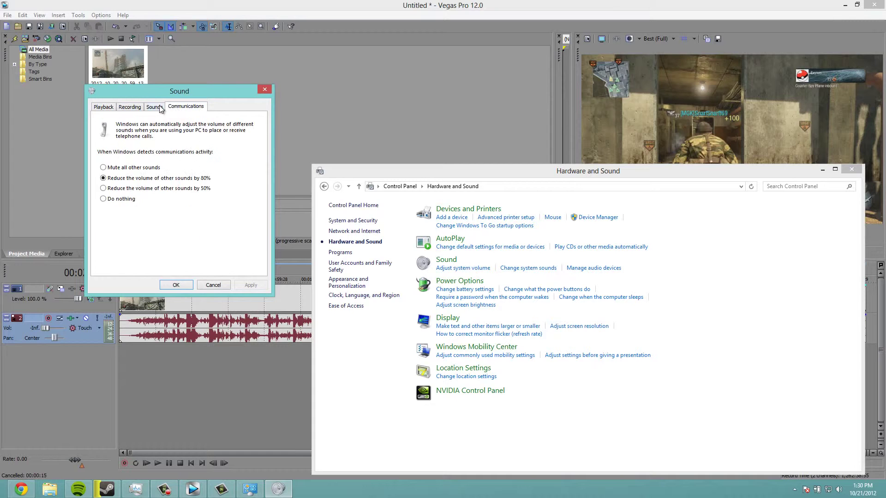
left_click(156, 107)
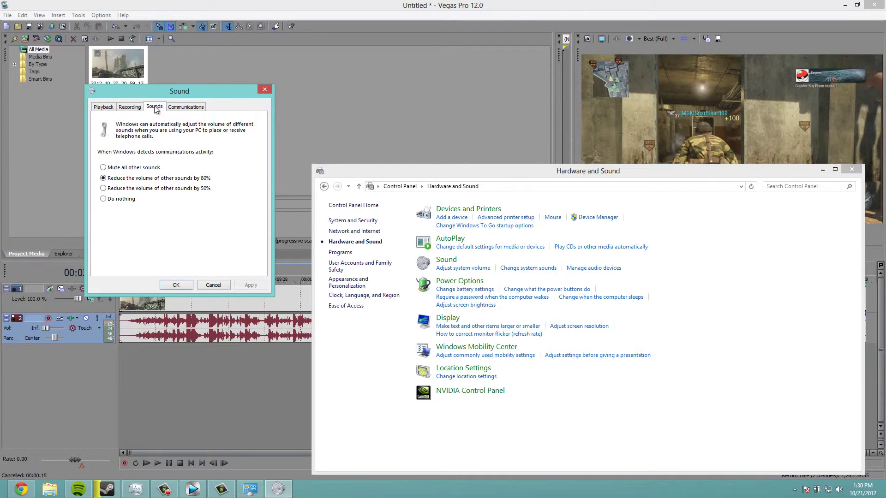
left_click(264, 88)
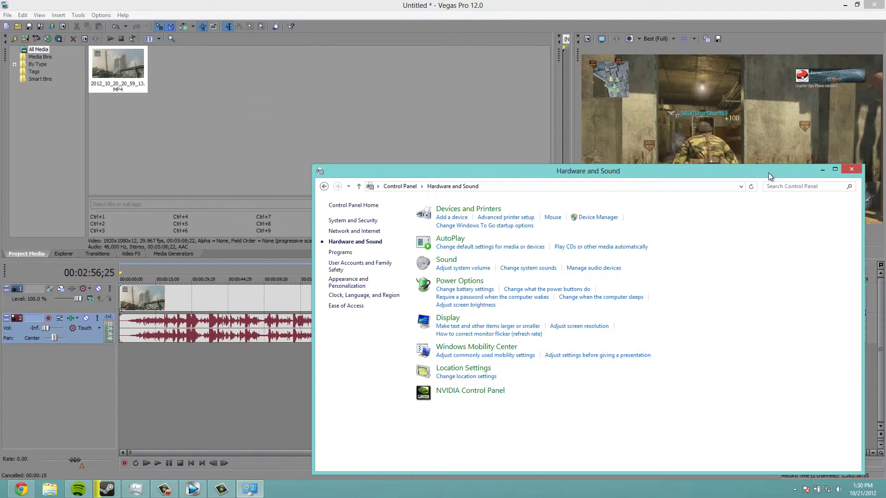
left_click(852, 169)
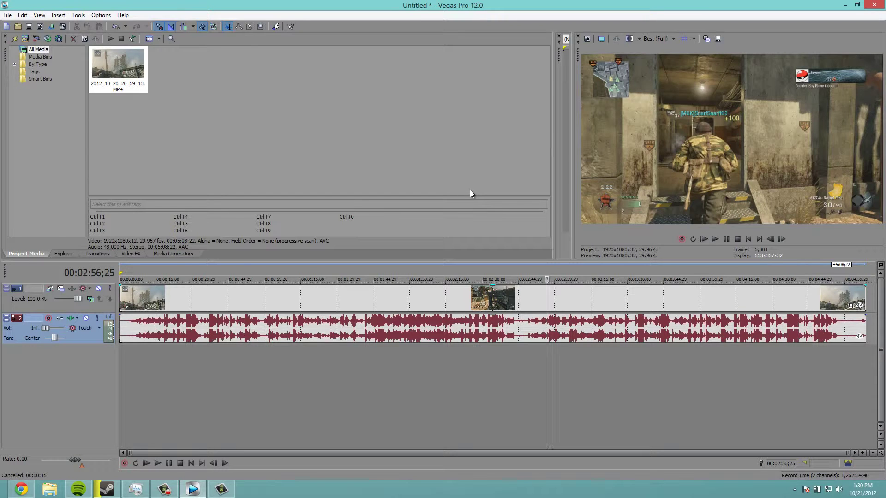
Split the gameplay clip and its audio at 00:00:04;12 on the timeline
left_click(130, 275)
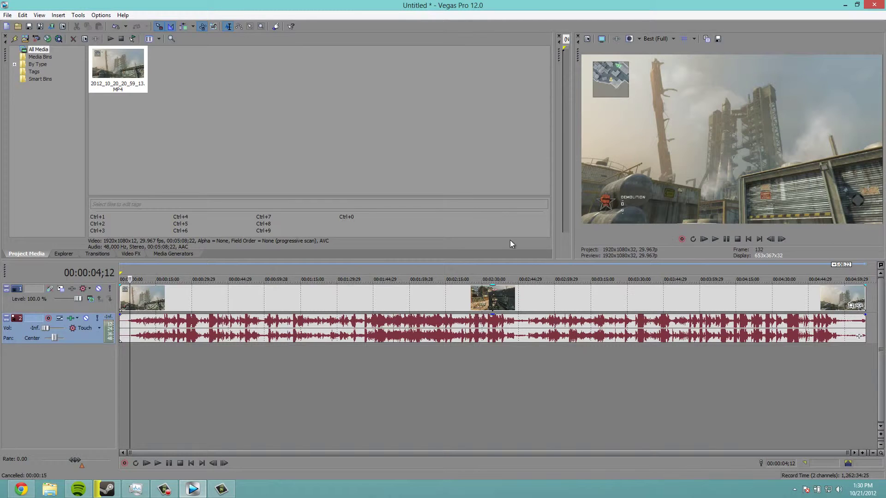
left_click(130, 305)
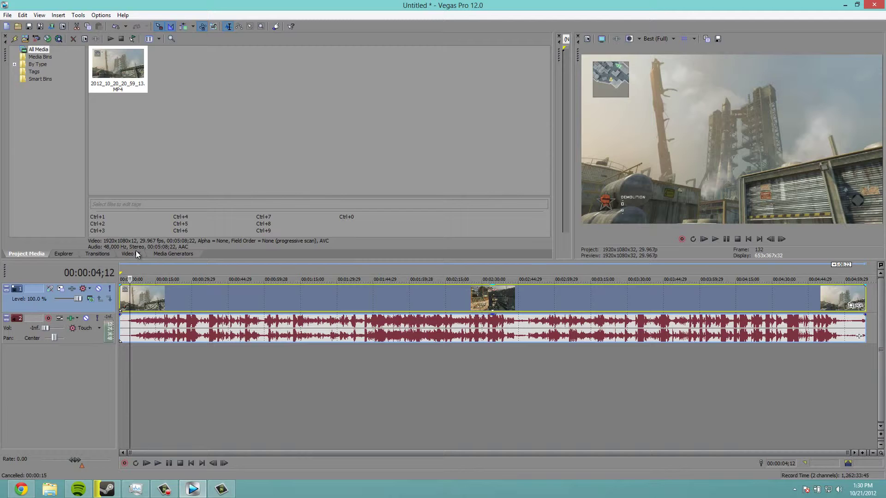
key("s")
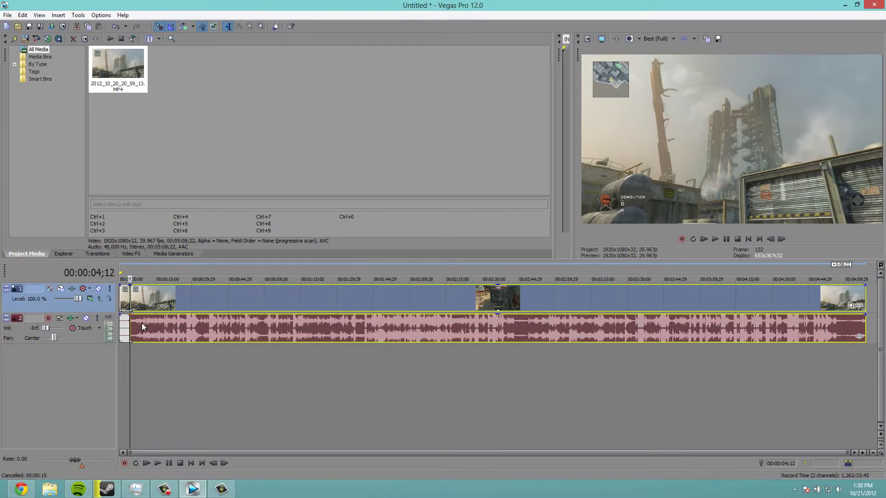
Delete the short opening piece before the split and move the remaining gameplay clip to the start of the timeline
left_click_drag(134, 304, 203, 302)
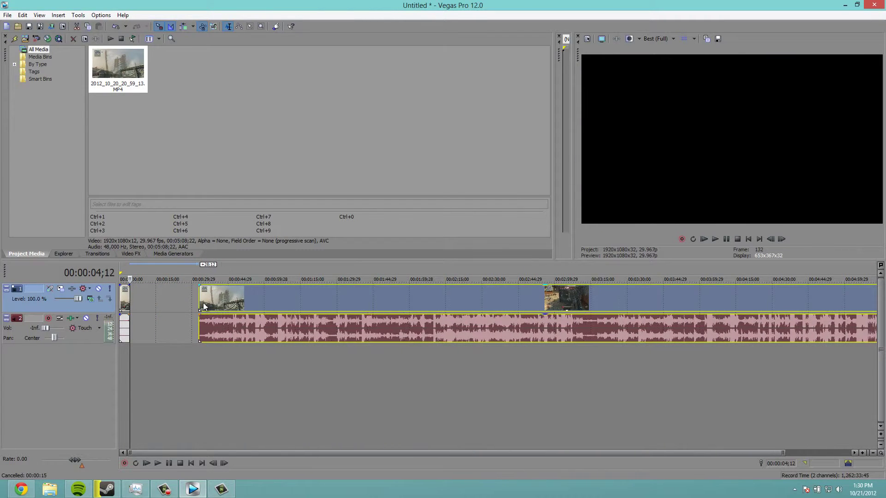
left_click_drag(124, 301, 150, 301)
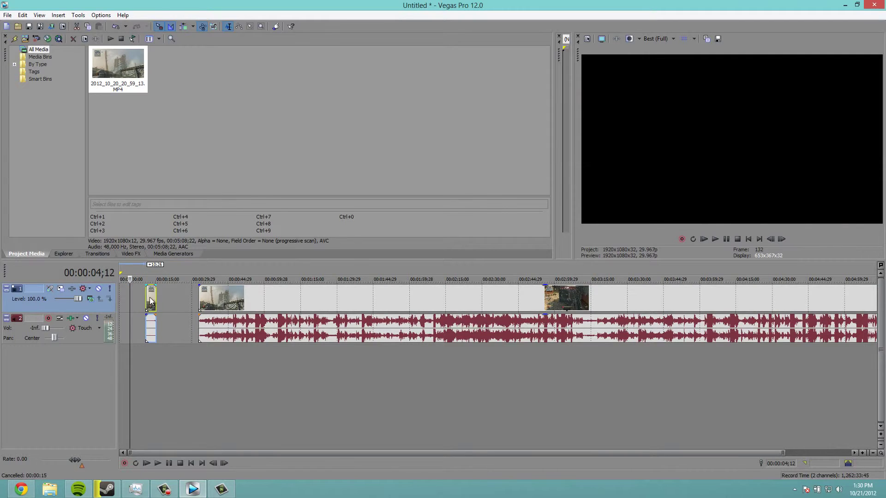
right_click(149, 301)
left_click(158, 295)
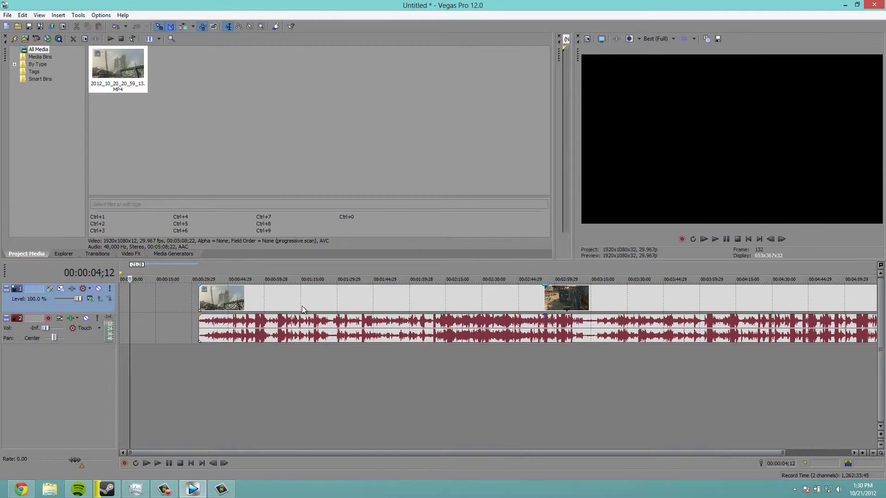
left_click_drag(302, 306, 176, 305)
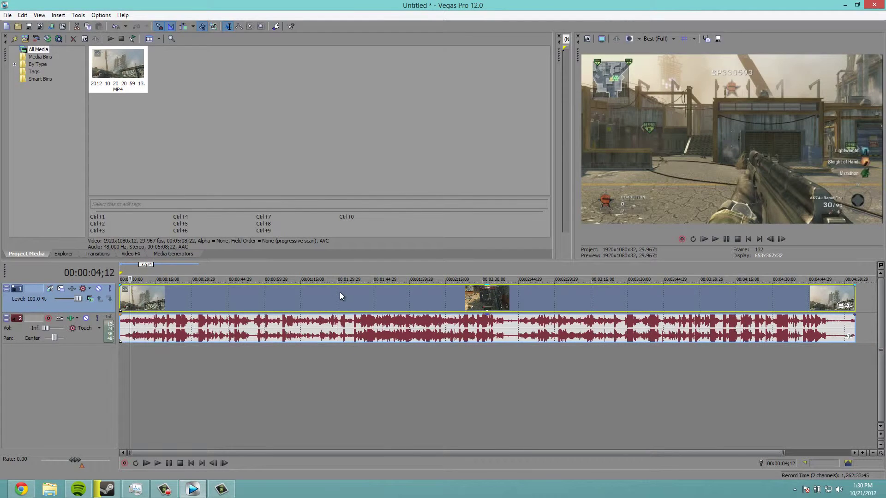
Play back the opening briefly, stop at 00:00:04;13 and split the gameplay clip there
left_click(705, 239)
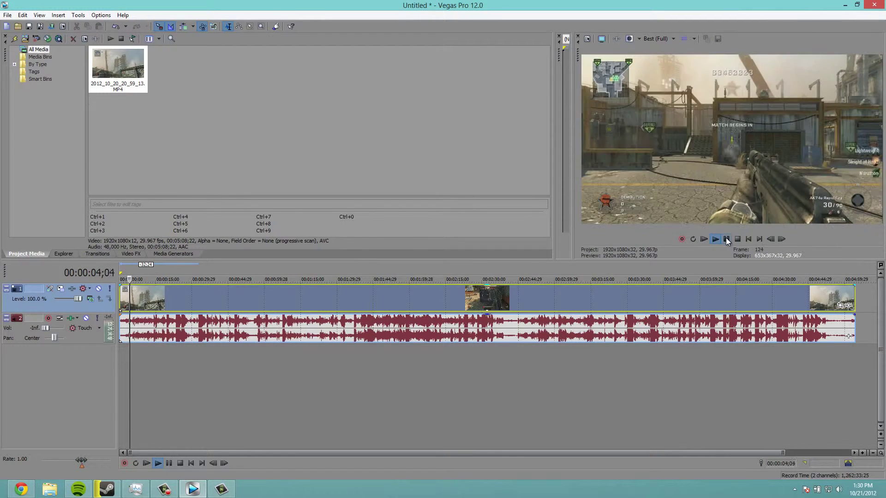
key("Return")
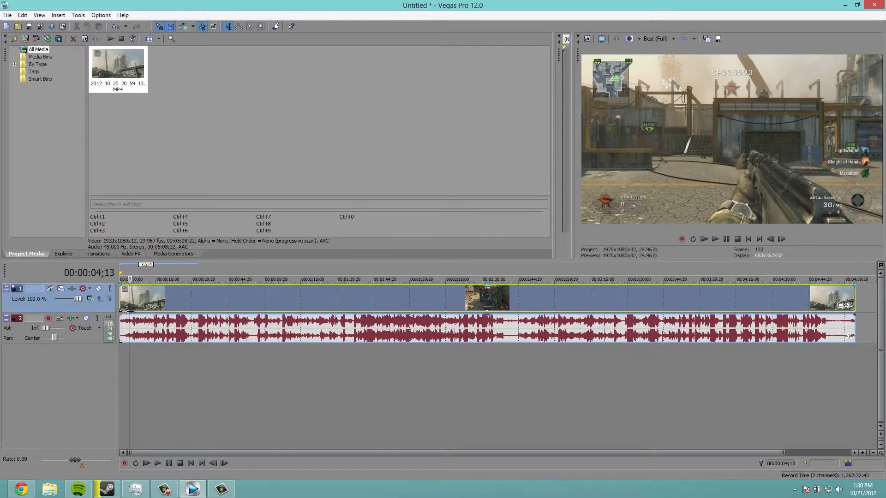
left_click_drag(130, 311, 135, 311)
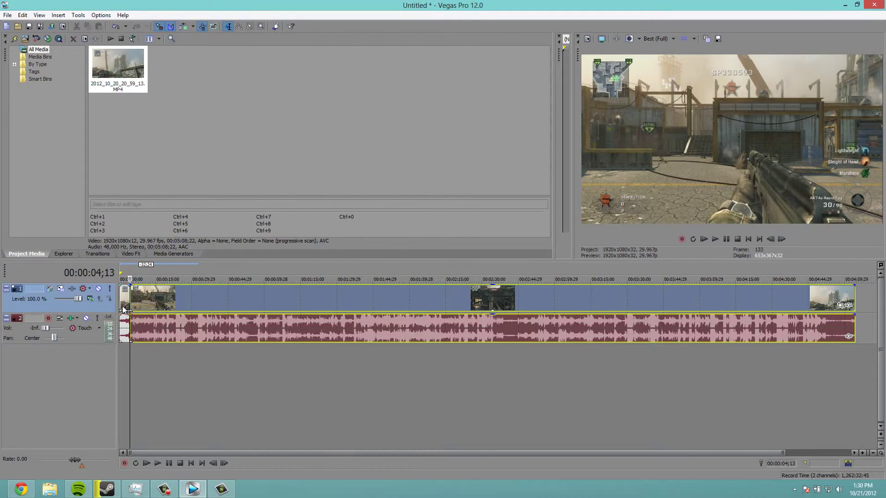
Delete the piece before the 00:00:04;13 split and shift the remaining clip back to the timeline start
right_click(135, 300)
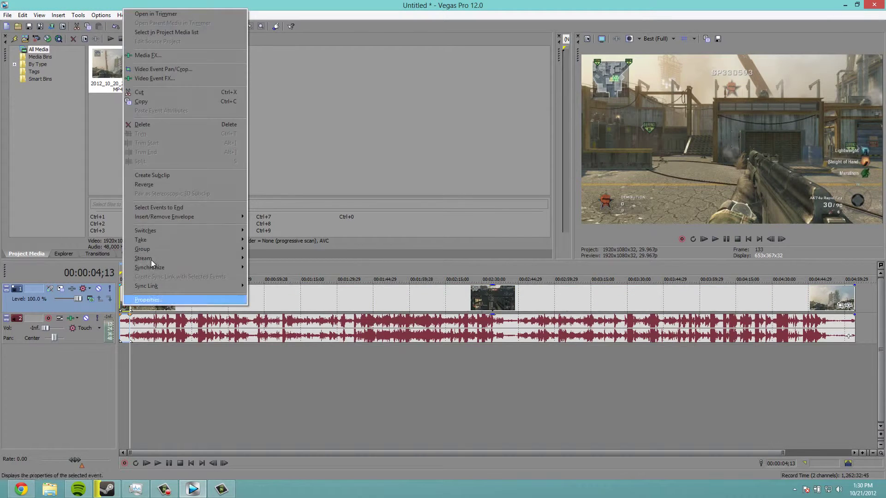
left_click(147, 125)
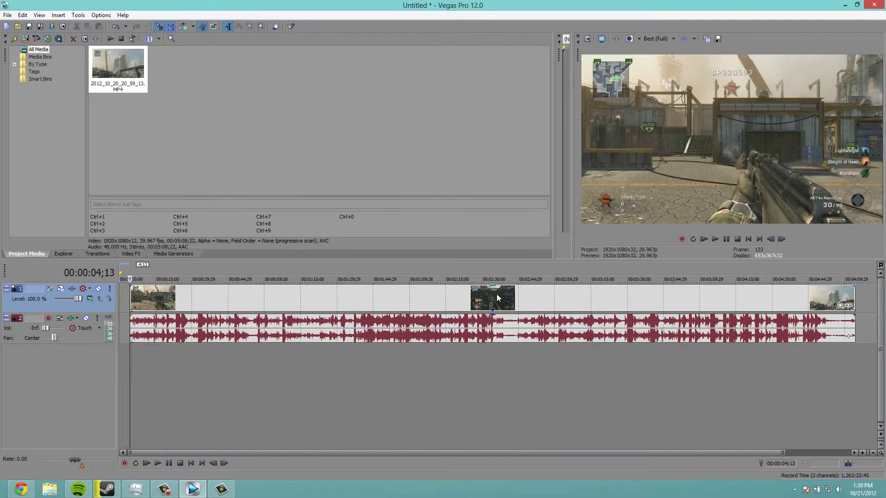
left_click_drag(498, 297, 486, 298)
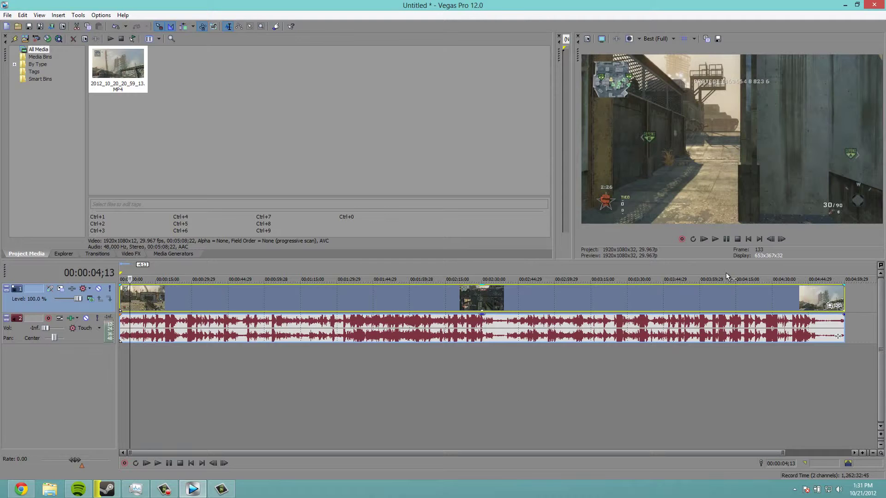
Split the gameplay clip at 00:04:47;15 and delete the leftover end piece
left_click(815, 267)
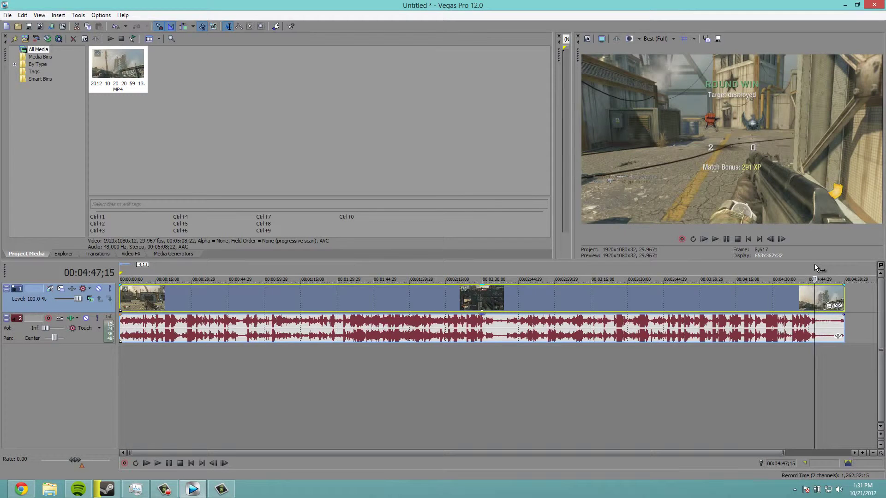
key("s")
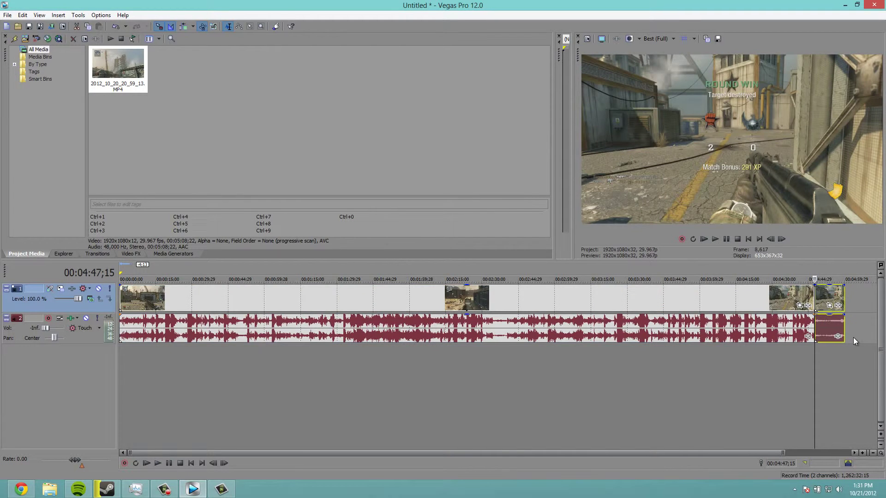
right_click(829, 304)
left_click(693, 256)
key("Delete")
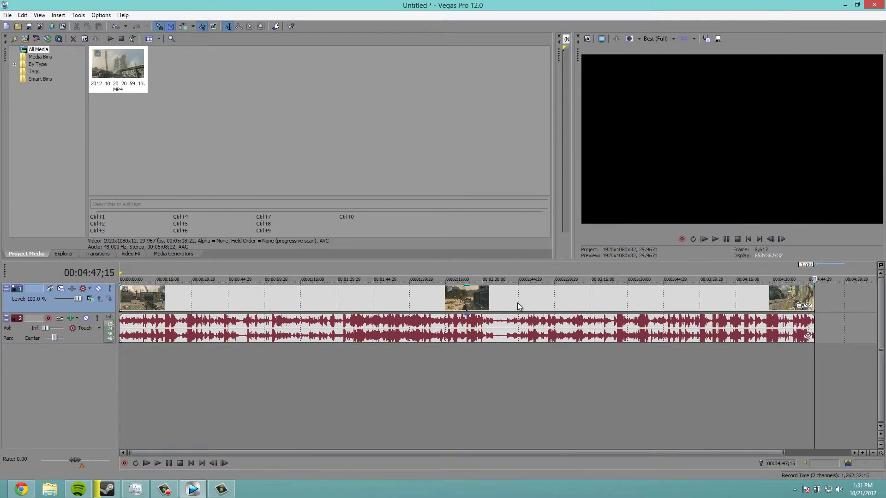
Isolate the halftime segment of the gameplay clip by splitting it at 00:02:33;29 and 00:02:41;12
left_click(481, 267)
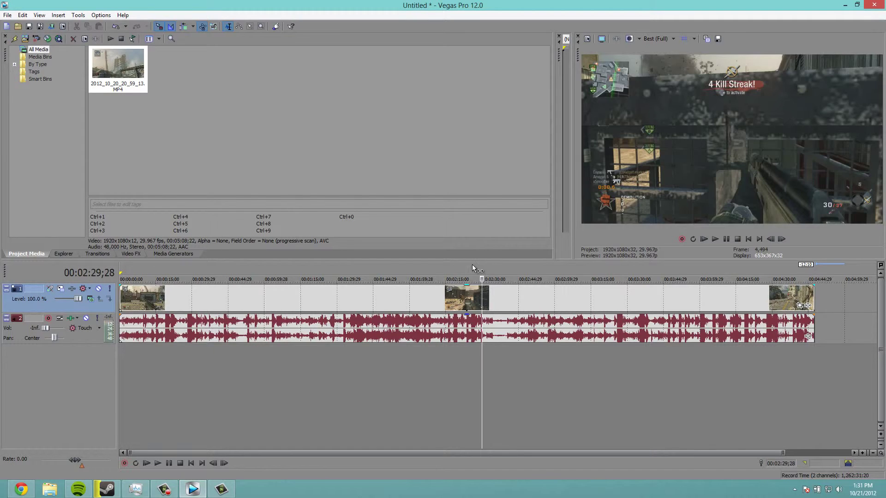
left_click(491, 264)
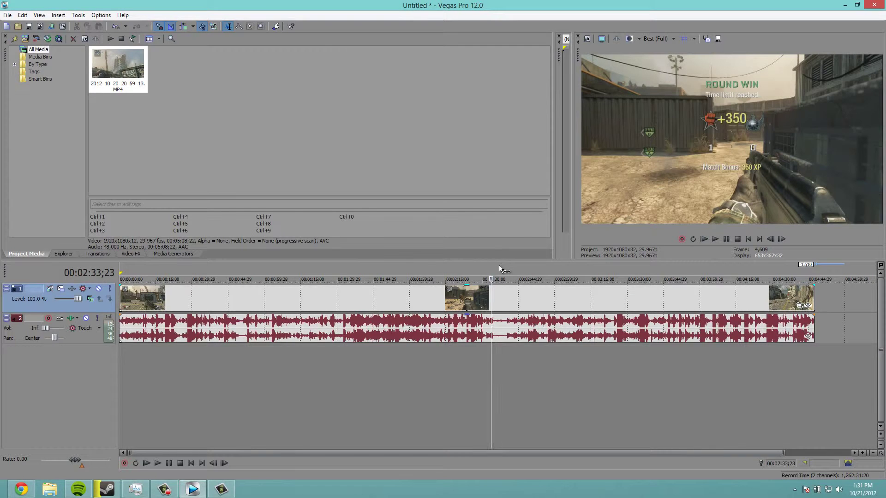
left_click(499, 266)
left_click(507, 266)
left_click(515, 265)
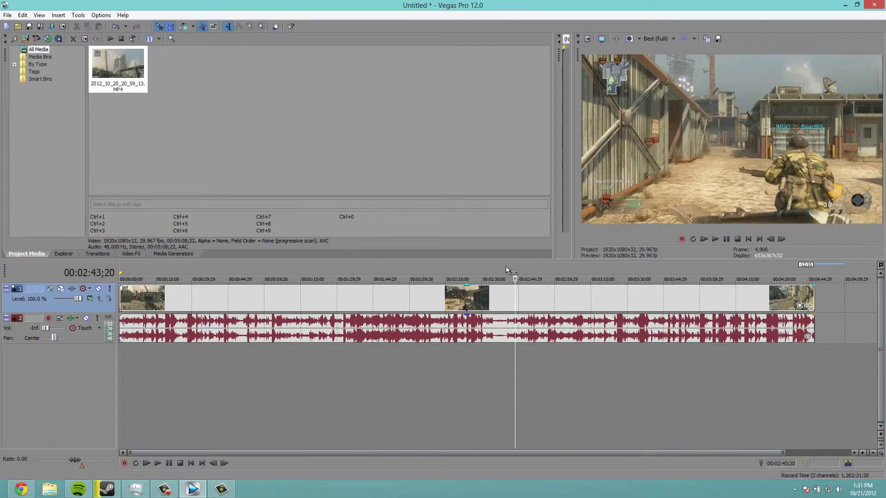
left_click(491, 264)
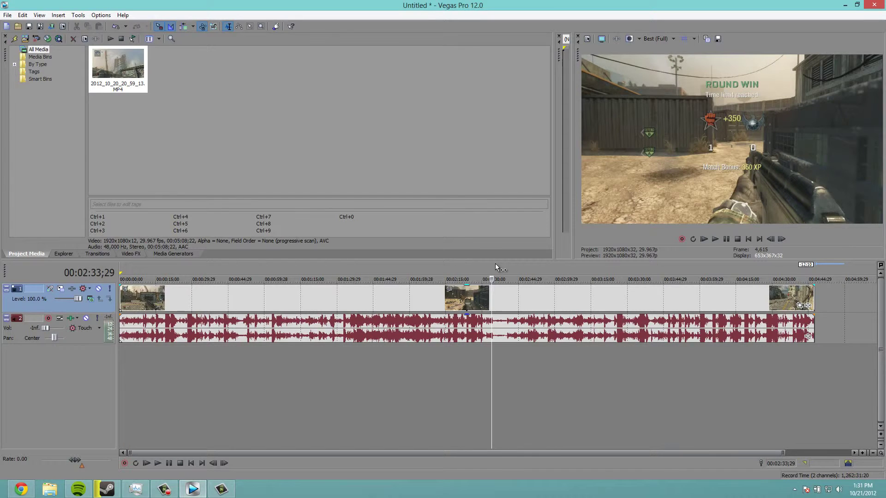
key("s")
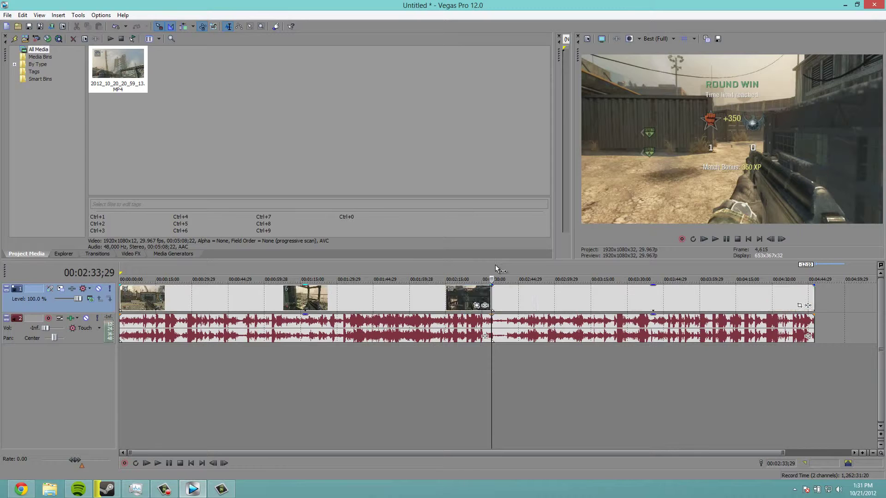
left_click_drag(515, 271, 511, 269)
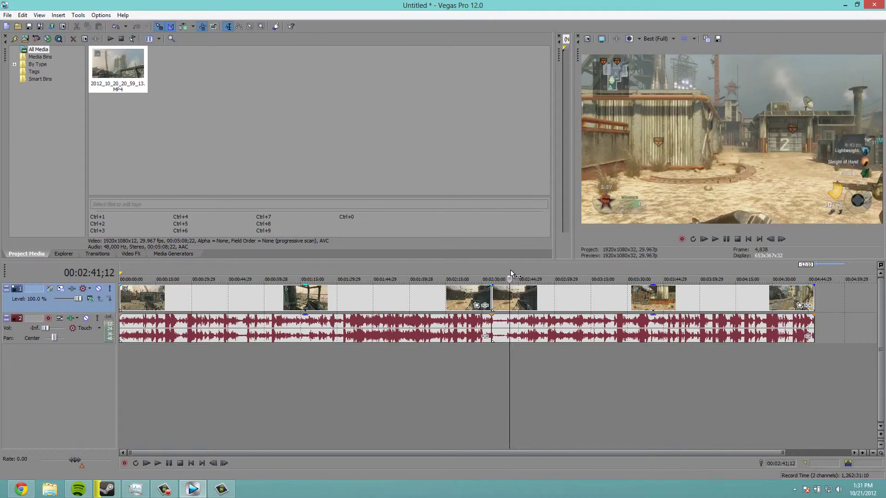
key("s")
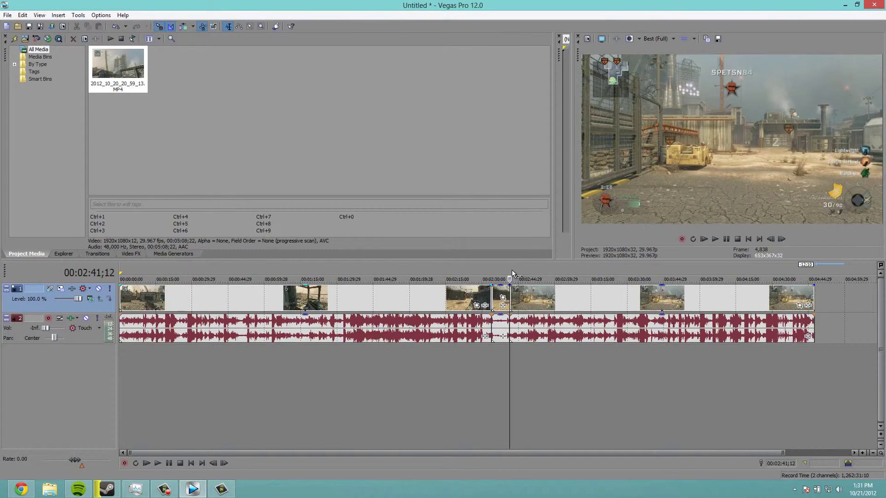
Move the last gameplay clip to about 00:03:35 and shift the short halftime piece to 00:02:53;29, clear of the first clip
left_click(579, 301)
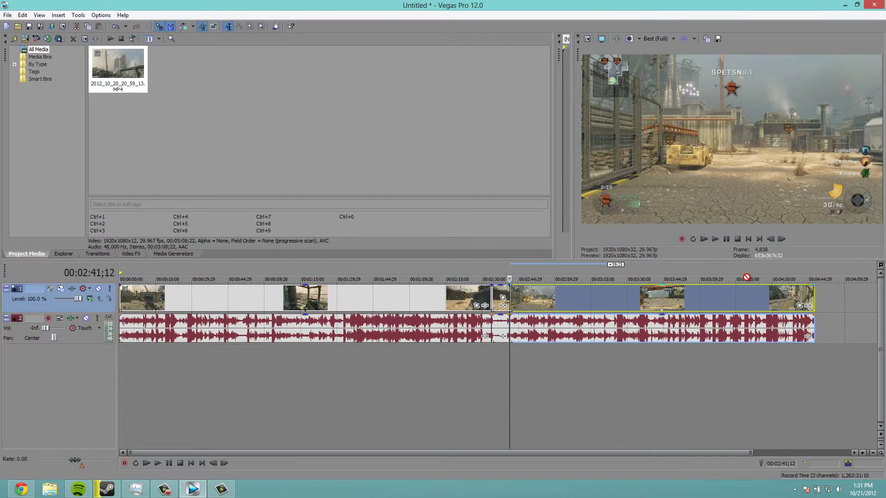
left_click_drag(621, 312, 752, 305)
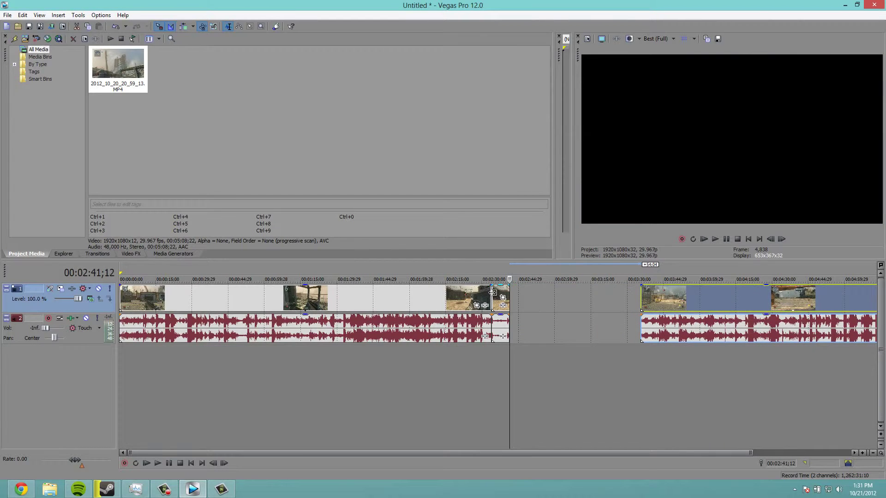
left_click_drag(494, 294, 543, 296)
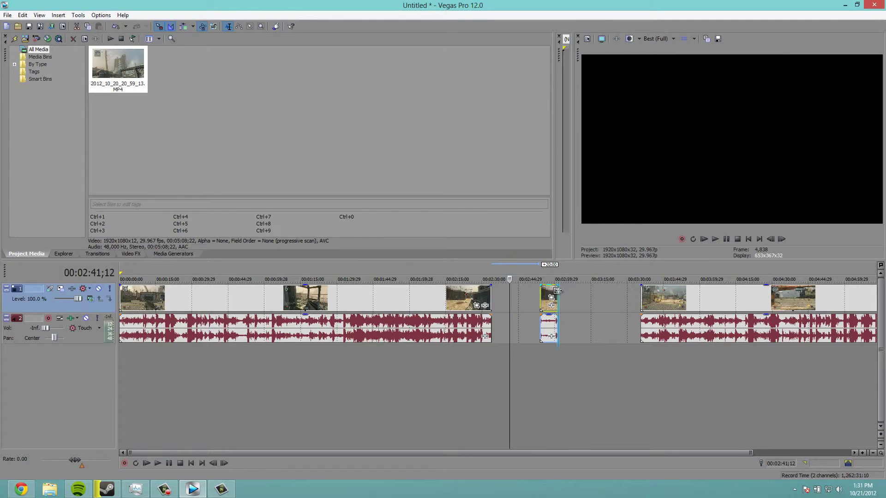
Time-compress the short halftime piece to about 2 seconds and play it back from its start
left_click(556, 290)
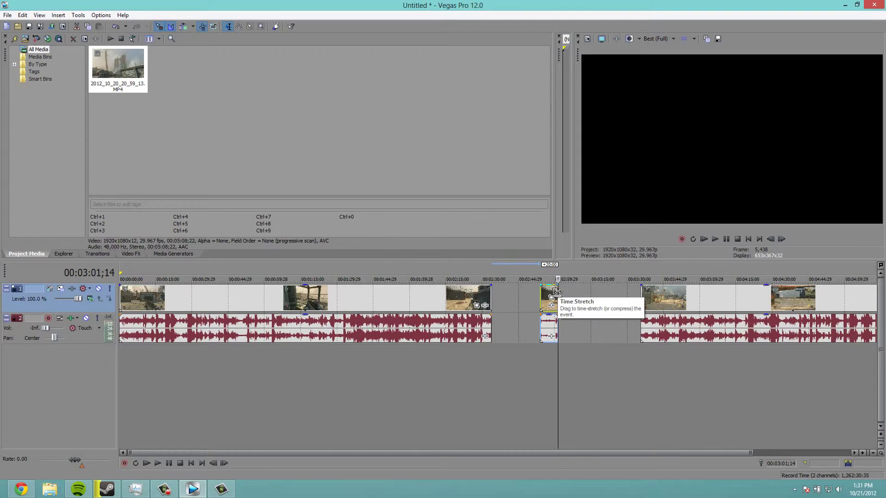
left_click_drag(556, 292, 544, 291)
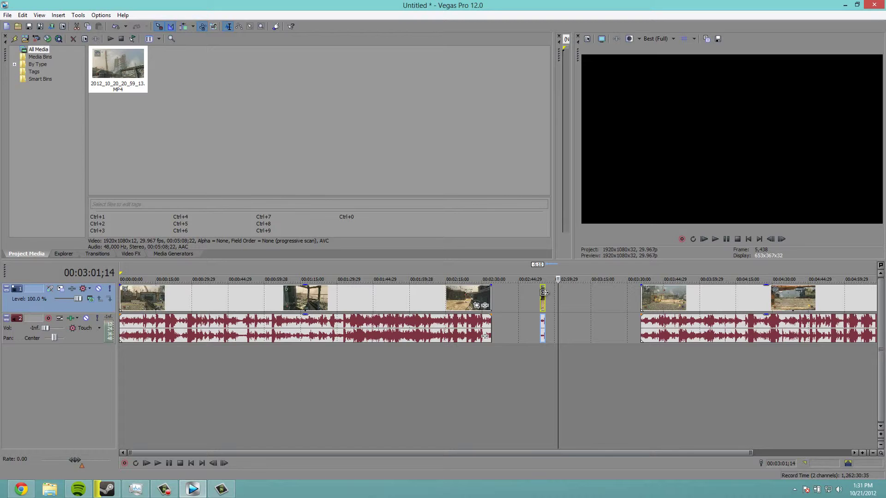
left_click(540, 277)
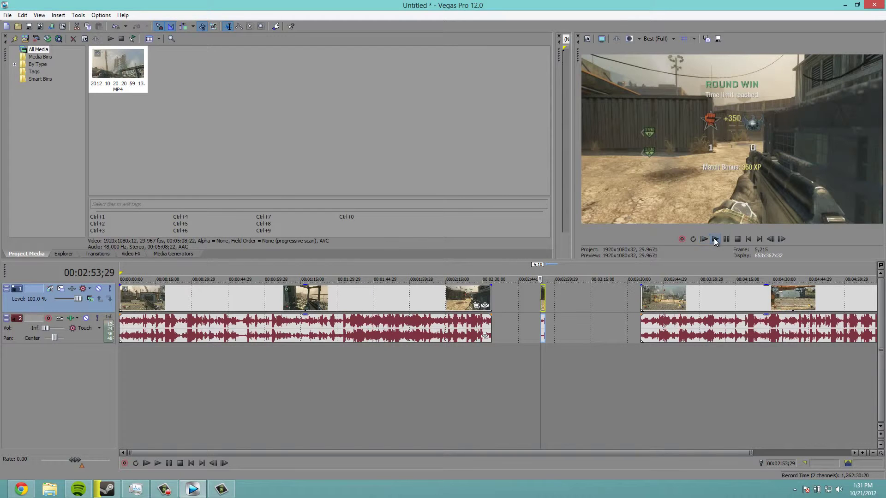
left_click(713, 238)
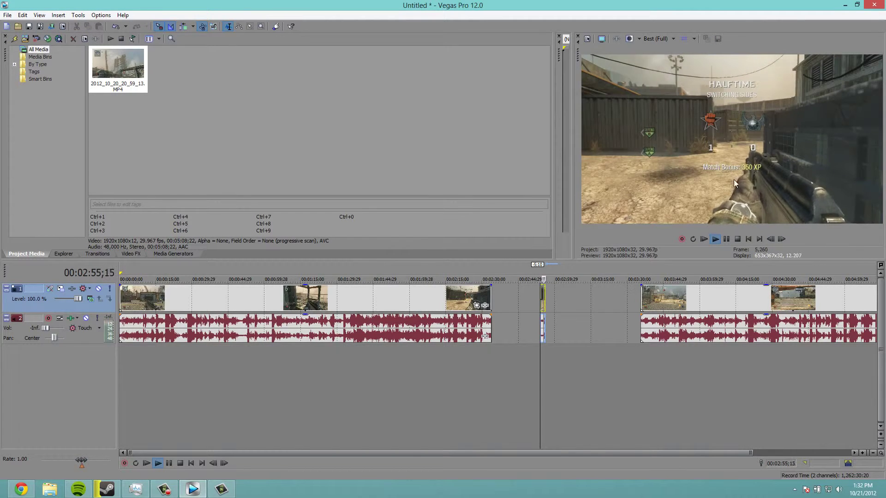
left_click(727, 239)
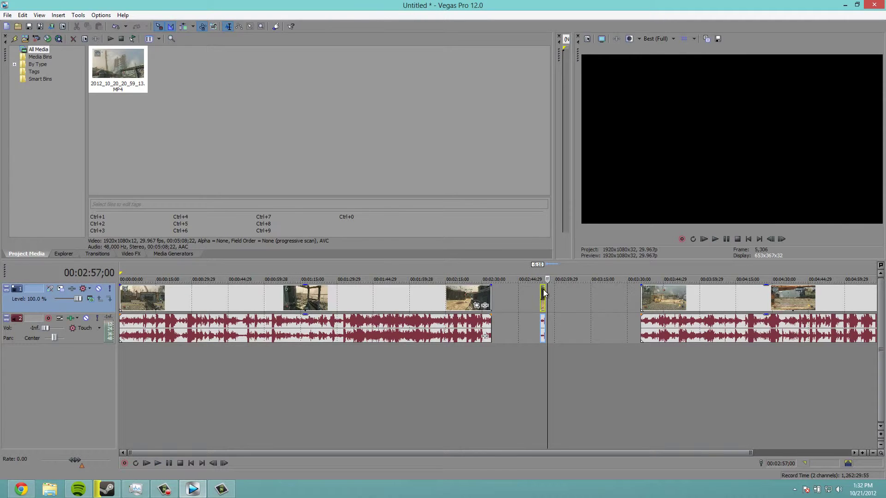
Close the gaps by moving the compressed piece and the last clip against the first clip, and play back the joined section
left_click_drag(543, 289, 496, 290)
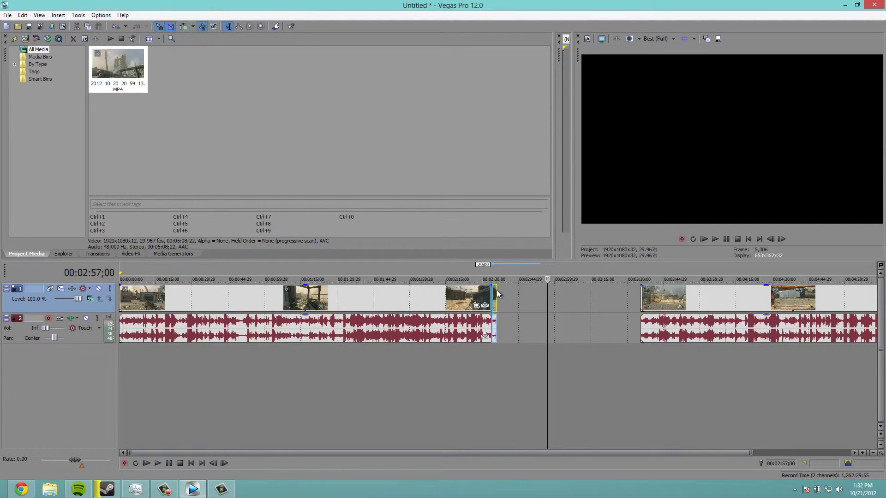
left_click_drag(691, 293, 549, 291)
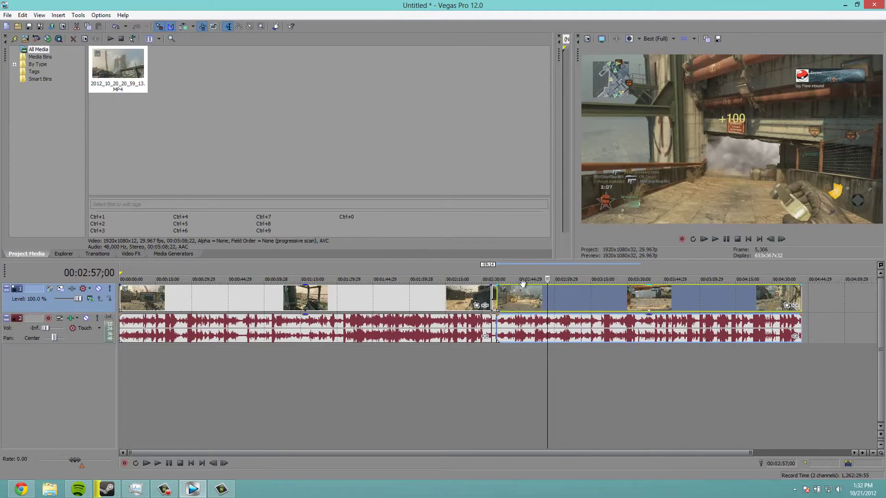
left_click(481, 272)
left_click(714, 239)
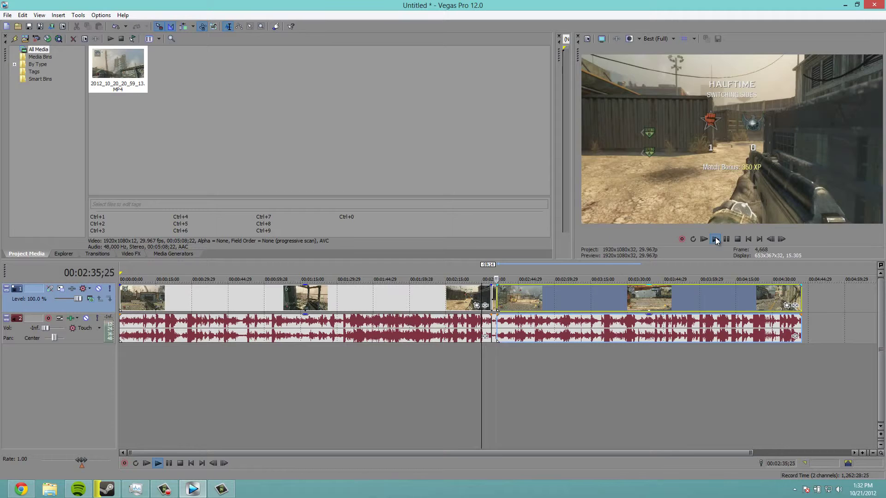
left_click(726, 239)
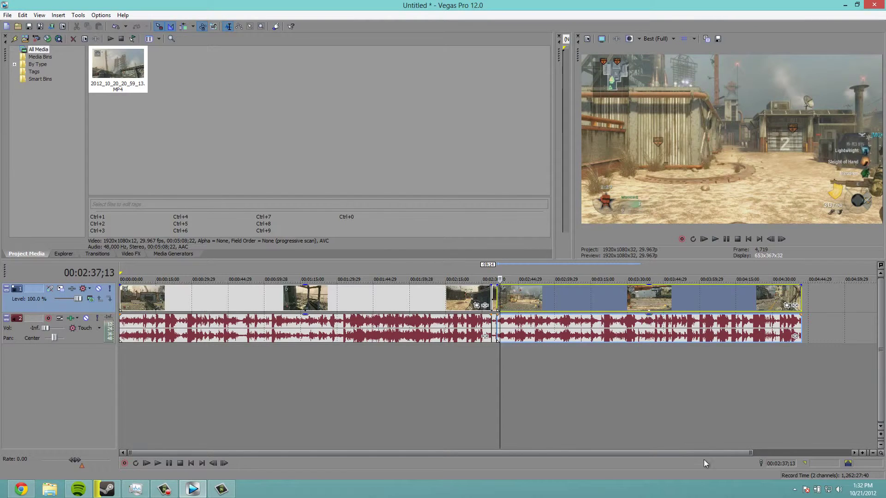
Lock the pitch change to the stretch in the audio event properties of the compressed halftime piece
left_click_drag(751, 453, 500, 452)
left_click(657, 323)
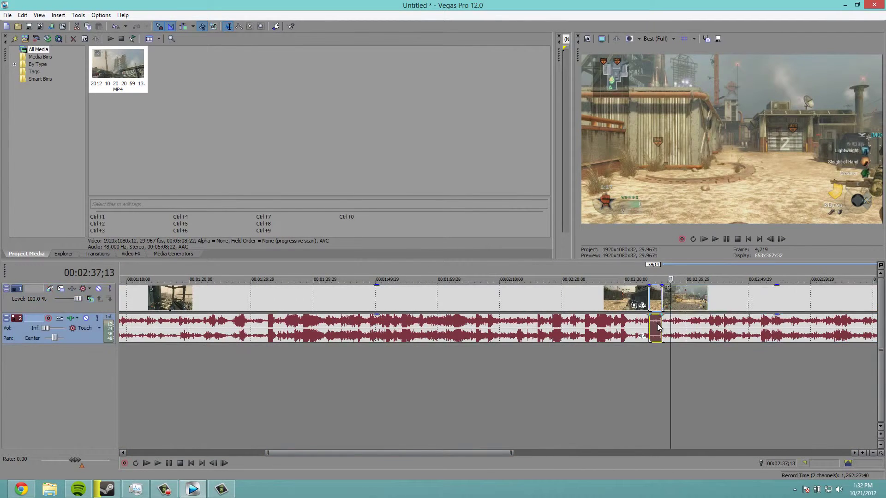
right_click(657, 323)
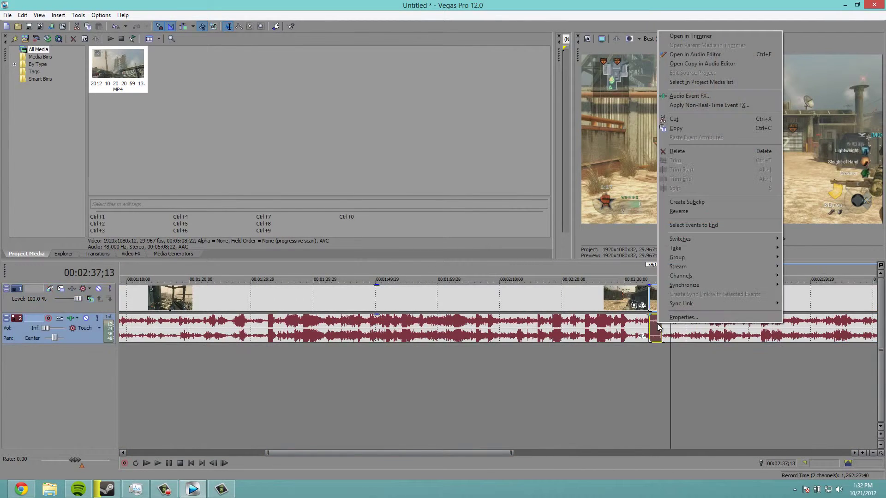
left_click(680, 318)
left_click(423, 242)
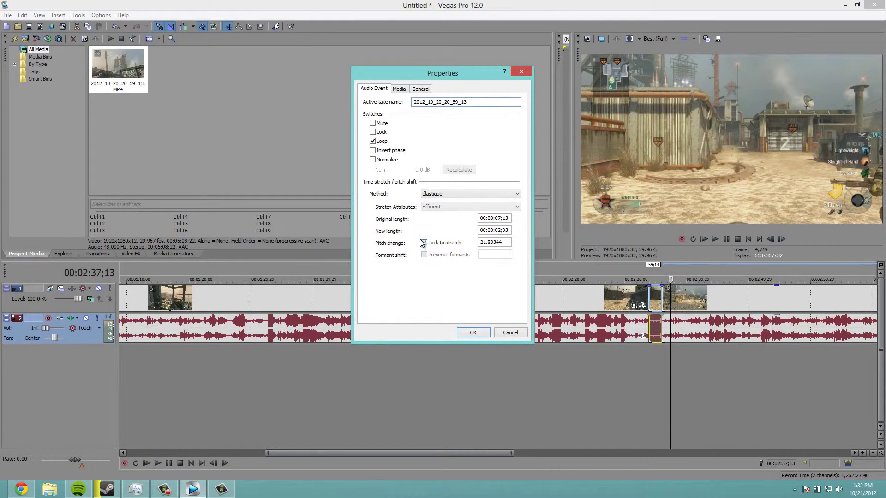
left_click(474, 333)
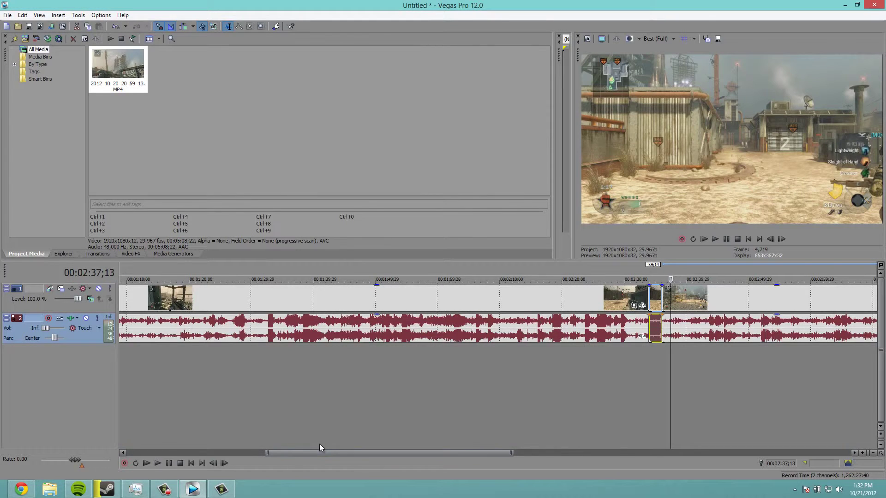
Record a short test voice take from 00:02:37;13 into the proposed Documents folder and delete its recorded file from the drive
left_click_drag(512, 453, 848, 457)
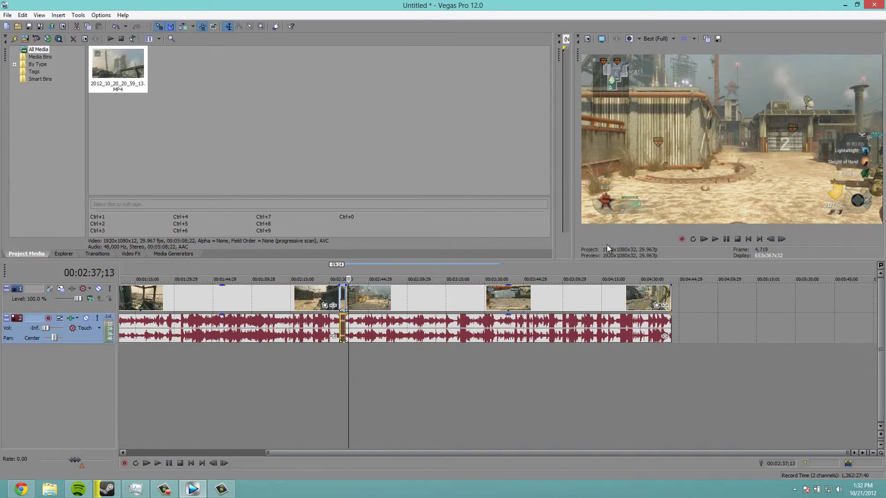
left_click(684, 241)
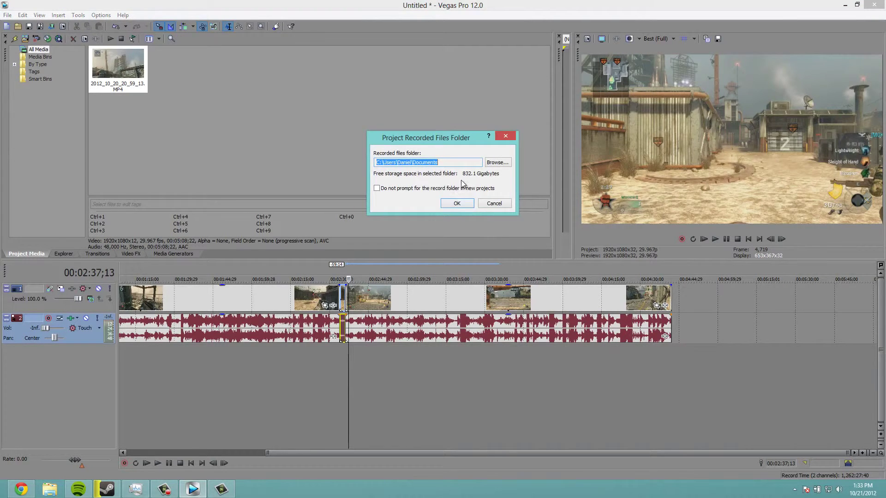
left_click(450, 204)
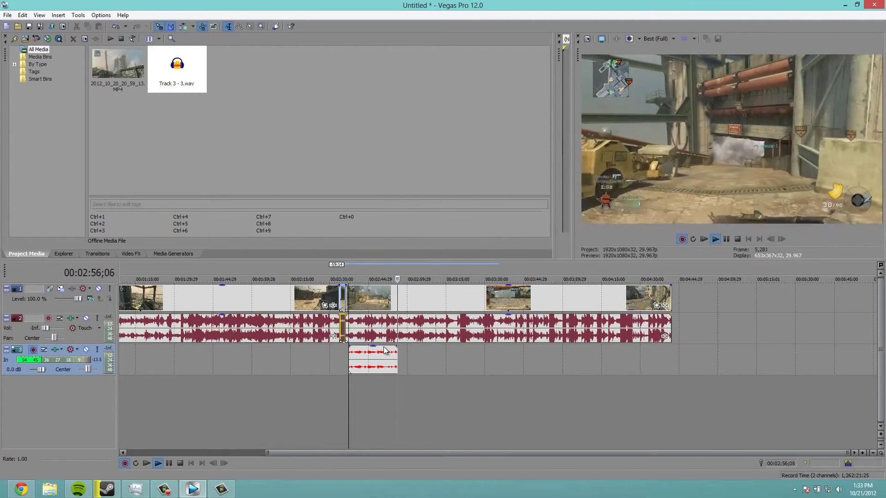
left_click(682, 238)
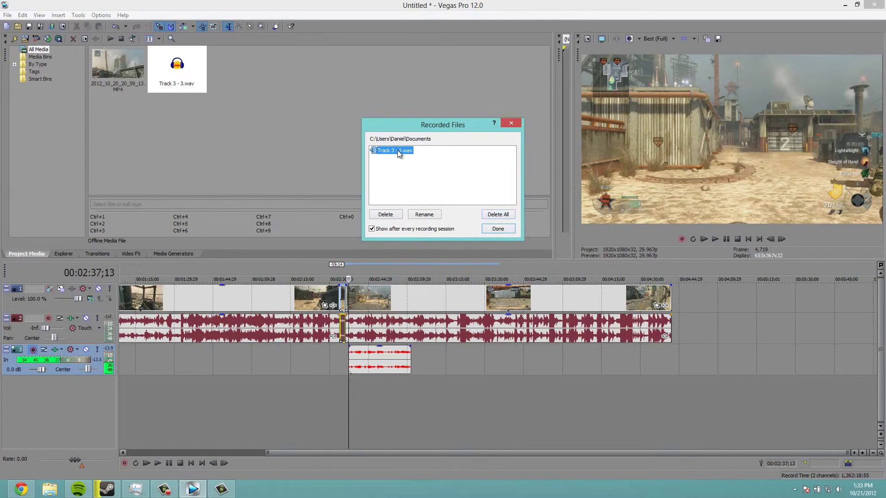
left_click(496, 213)
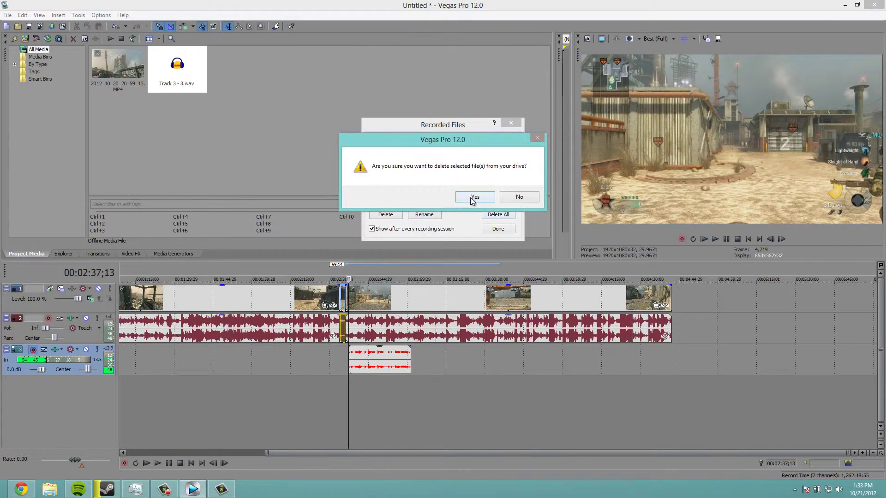
left_click(470, 197)
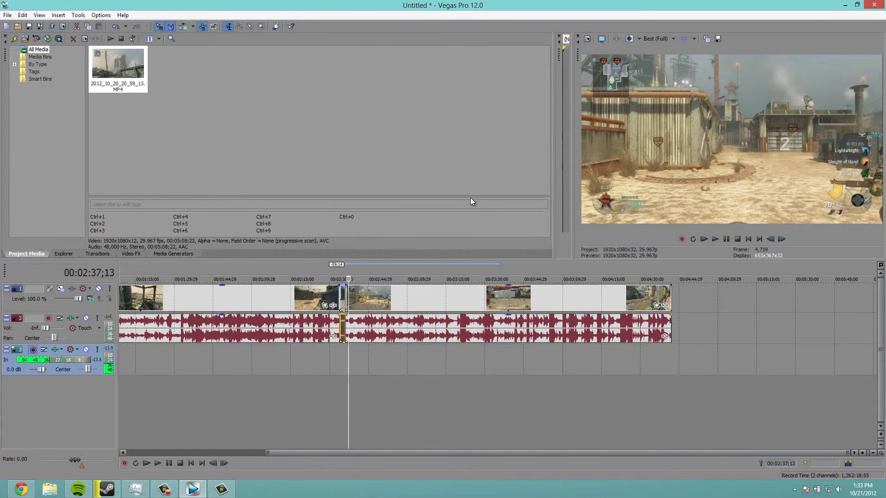
Return to the timeline start at 00:00:00;00 and start recording the voice track from there
left_click(119, 265)
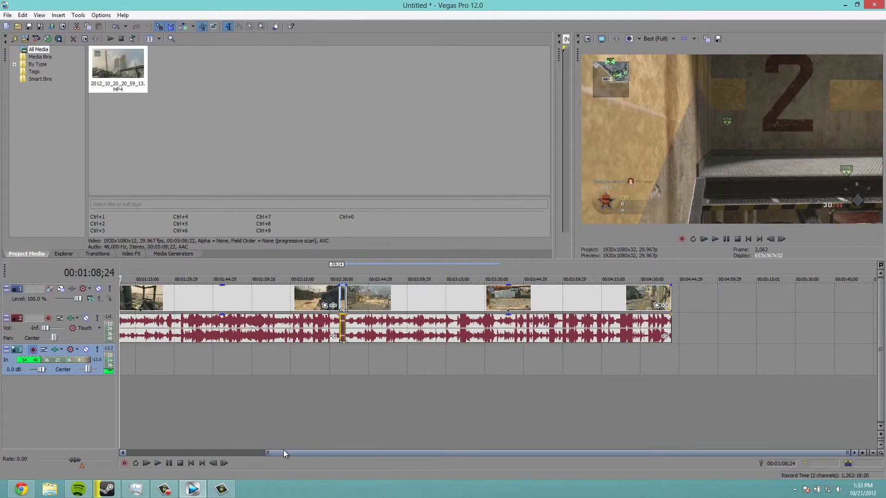
left_click_drag(267, 453, 130, 451)
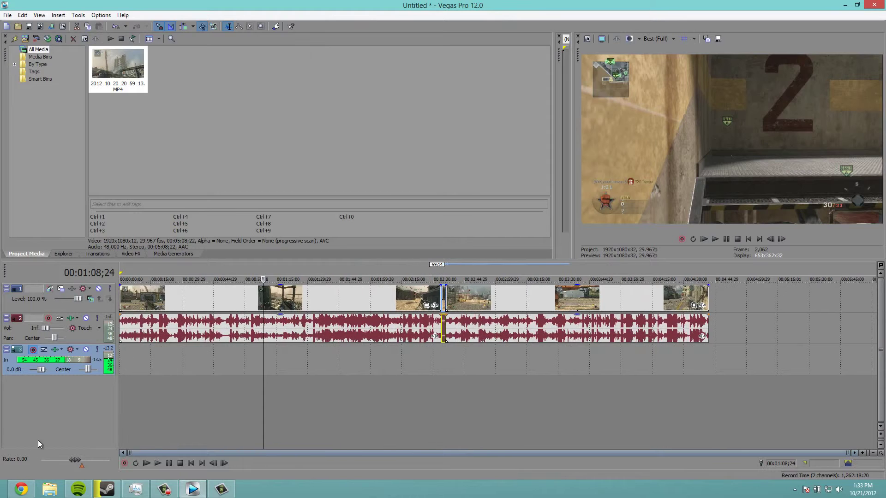
left_click(121, 270)
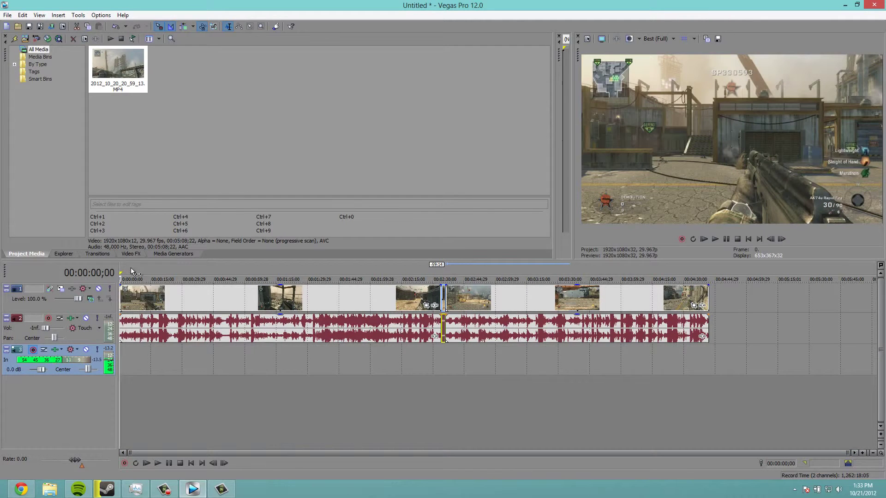
left_click(601, 267)
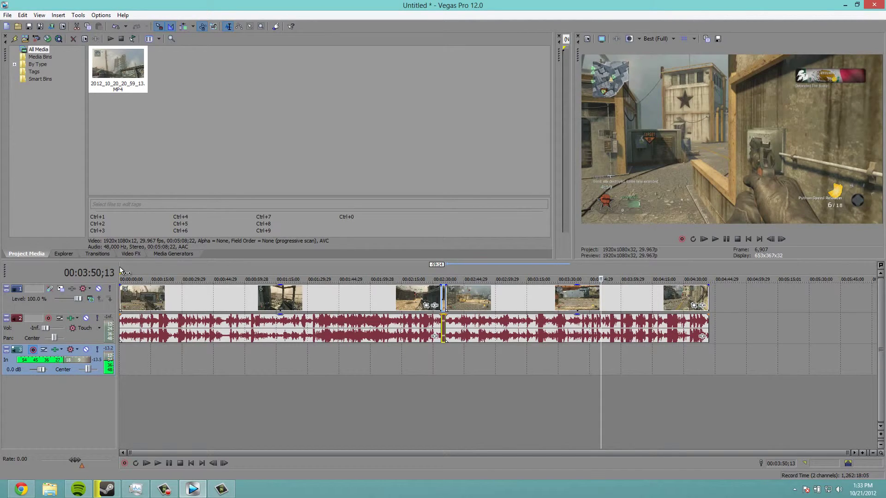
key("ctrl+Home")
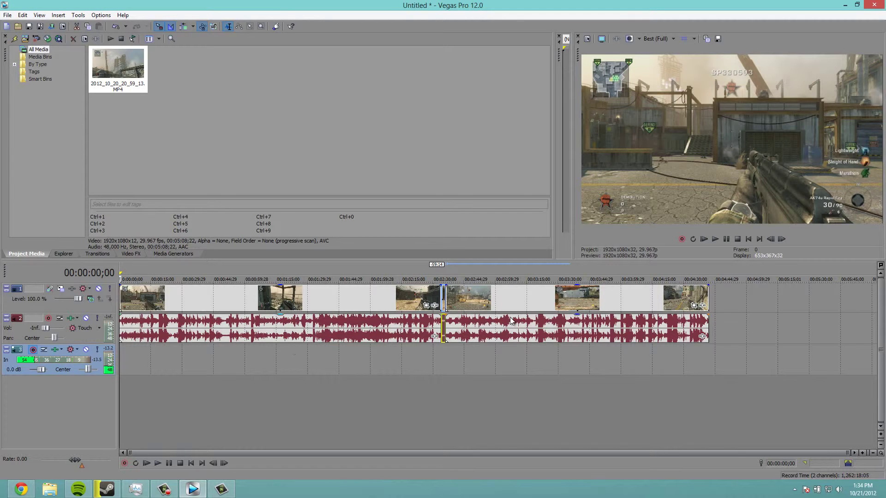
left_click(681, 240)
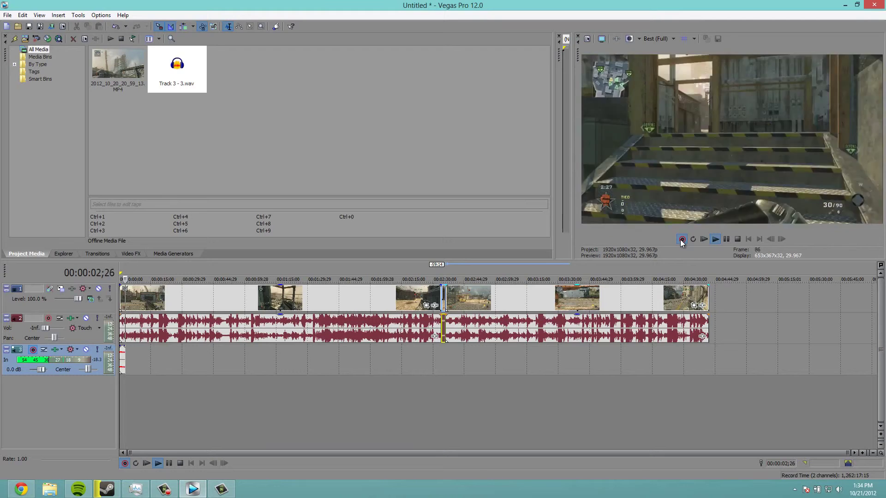
Stop the voice recording, keep its recorded file, and raise the voice track's volume to 12.0 dB
left_click(680, 240)
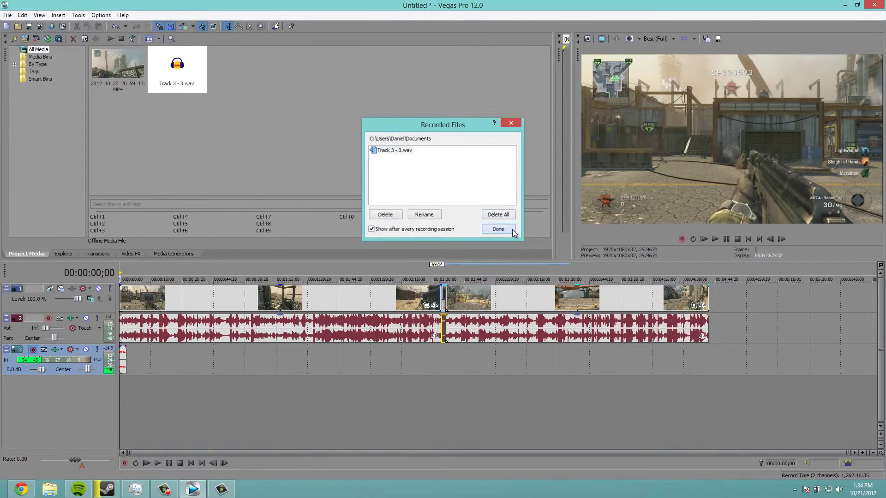
left_click(507, 229)
left_click_drag(41, 370, 90, 370)
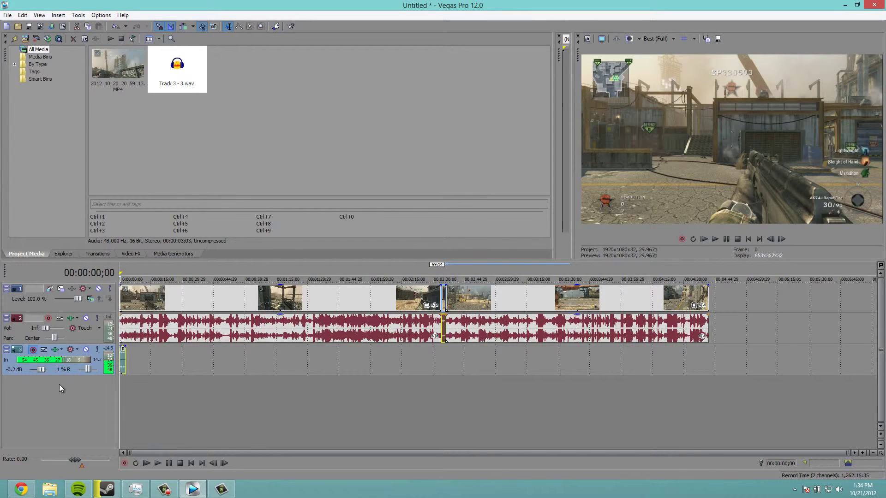
left_click_drag(45, 368, 70, 372)
Try the gameplay audio track at a volume of -26.5 dB and return it to -Inf
mouse_move(46, 328)
left_mouse_down()
mouse_move(61, 333)
mouse_move(35, 333)
mouse_move(49, 329)
left_mouse_up()
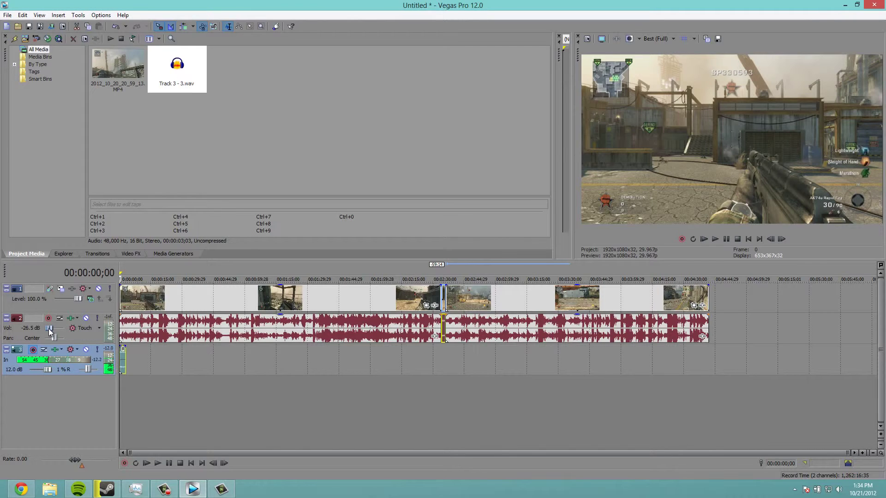
left_click_drag(48, 328, 44, 329)
left_click(7, 15)
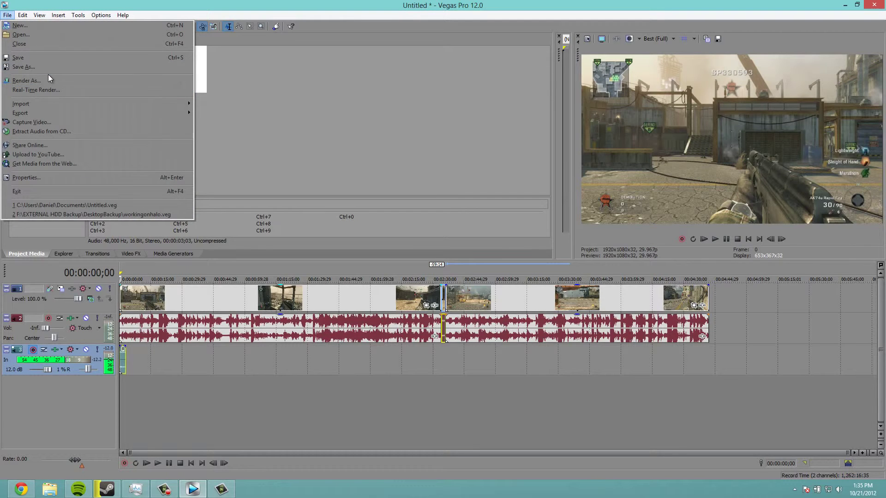
left_click(305, 131)
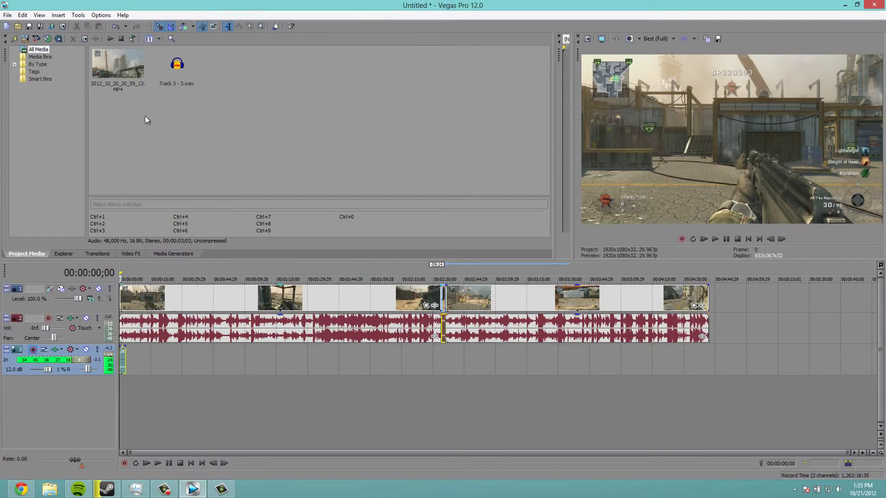
Try adding the gameplay MP4 on new tracks below the voice track, and delete the added events while keeping the project media
left_click_drag(113, 70, 104, 401)
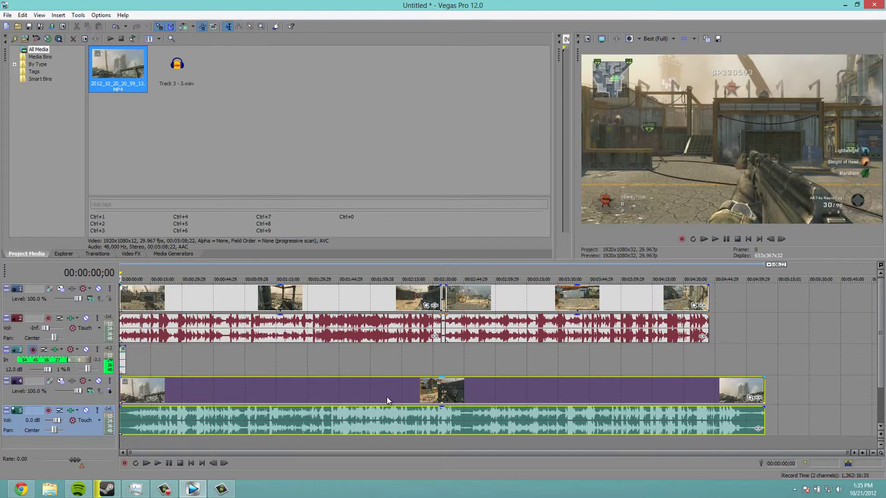
key("Delete")
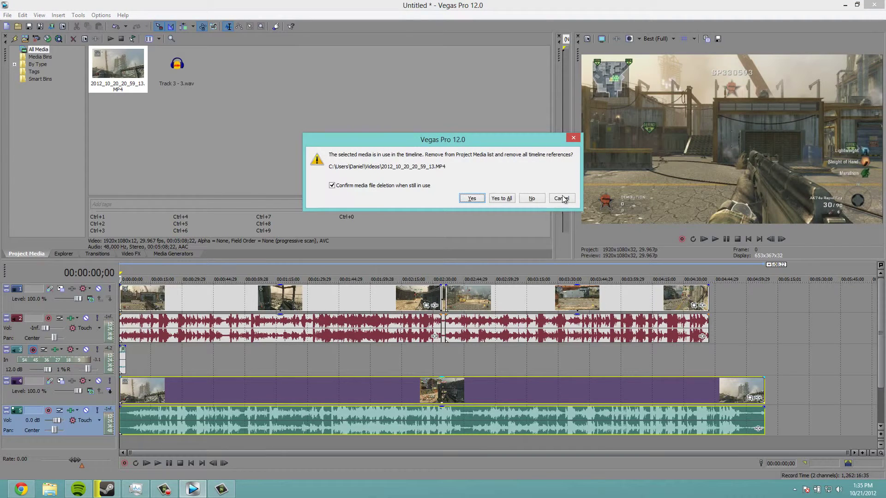
left_click(531, 199)
right_click(548, 387)
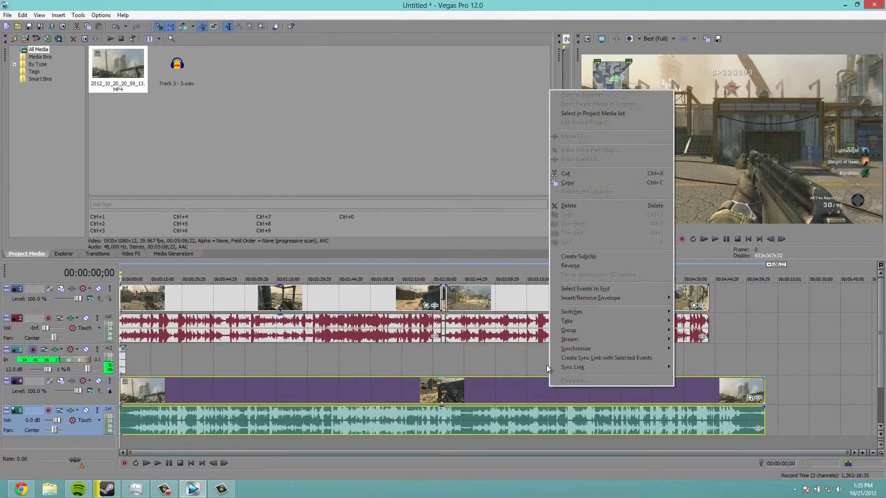
left_click(604, 206)
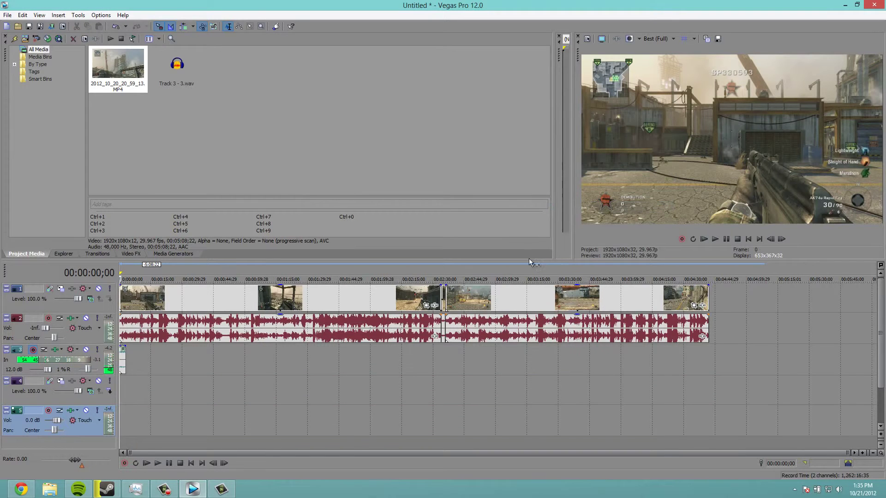
Disable resampling in the video event properties of the first gameplay clip
left_click(352, 291)
right_click(353, 292)
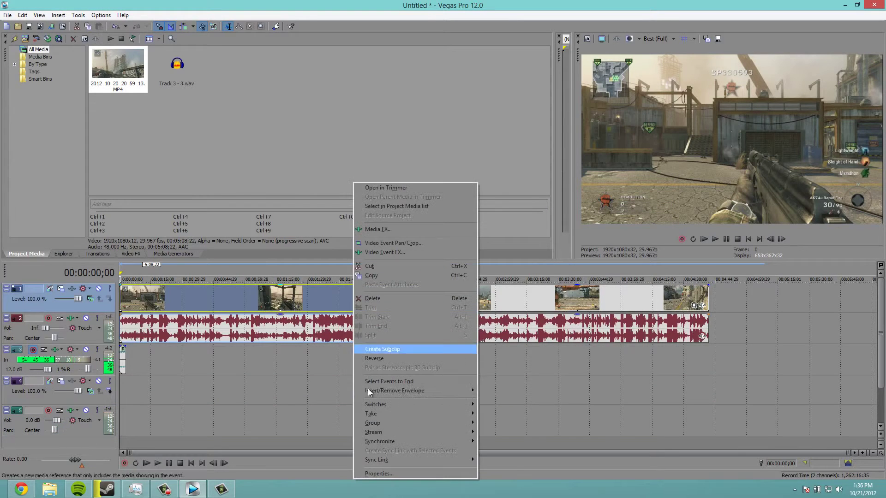
left_click(414, 470)
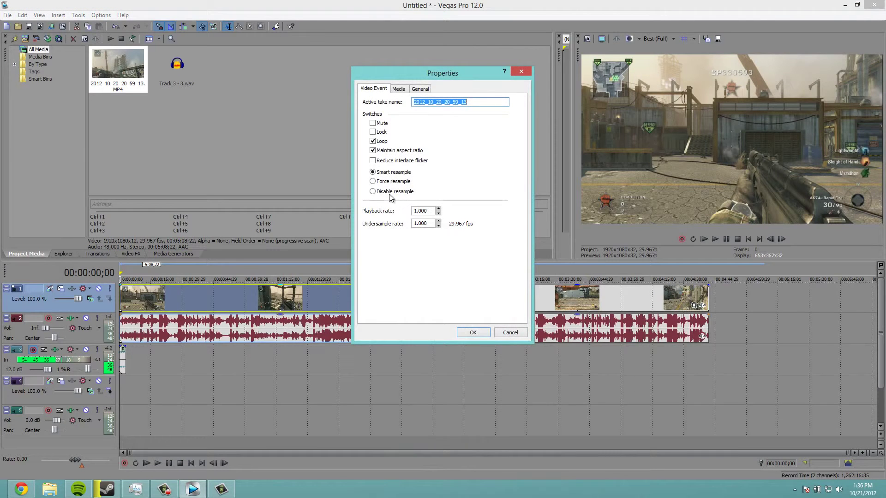
left_click(390, 195)
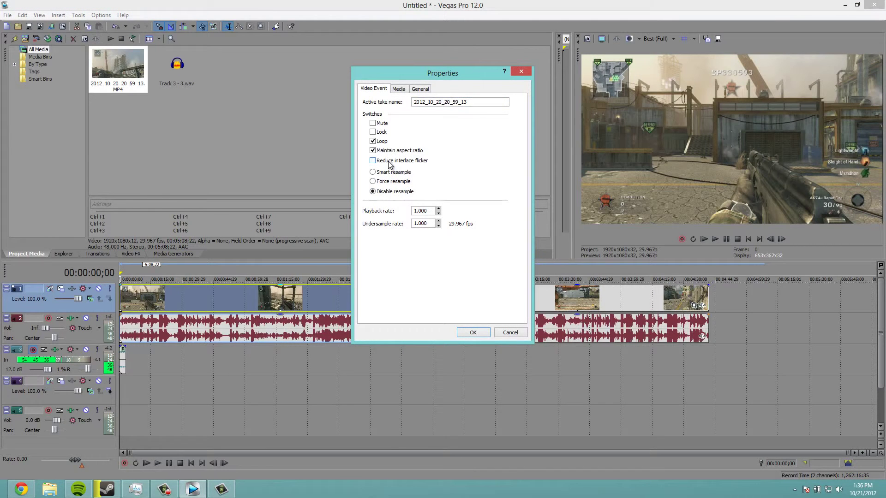
left_click(467, 332)
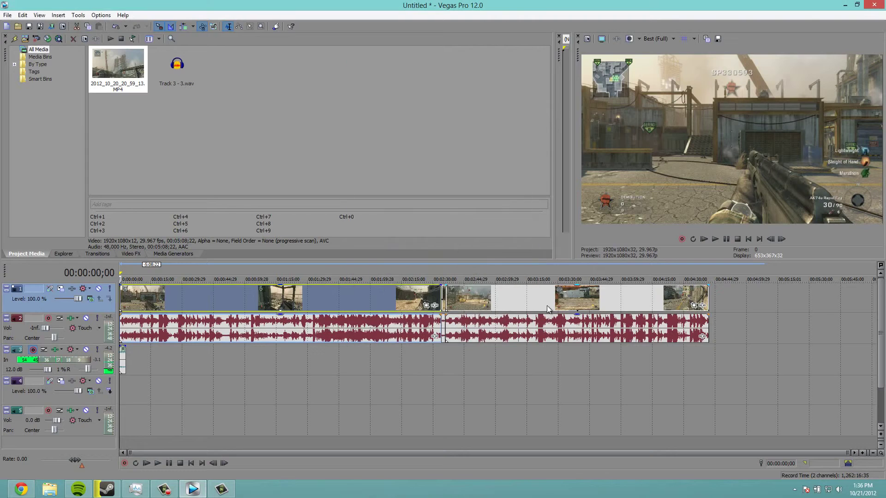
Disable resampling and enable Reduce interlace flicker in the video event properties of the last gameplay clip
left_click(541, 305)
right_click(541, 305)
left_click(562, 303)
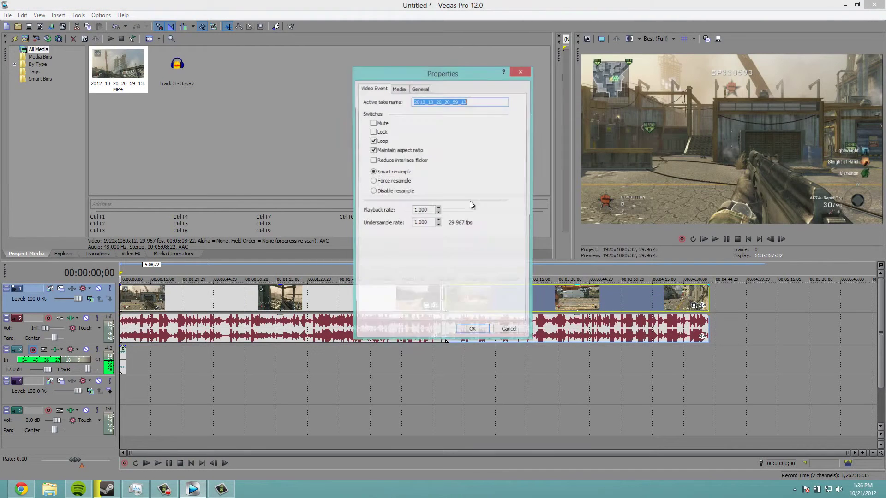
left_click(395, 193)
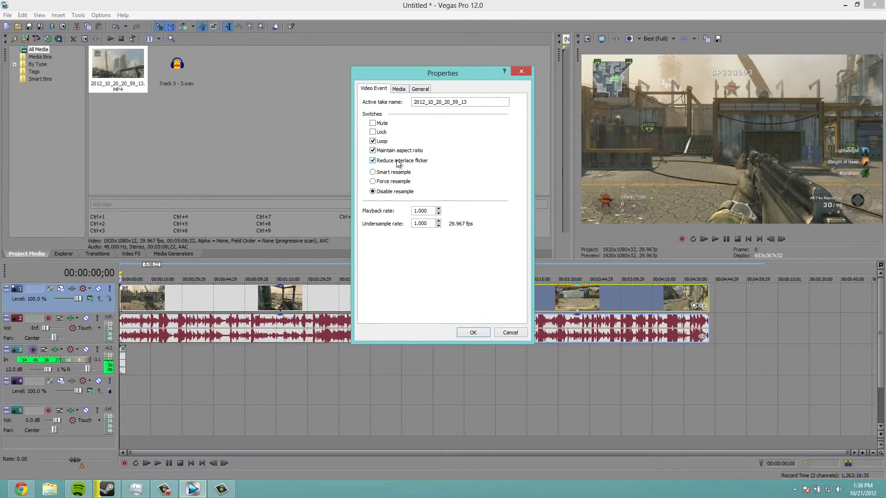
left_click(478, 333)
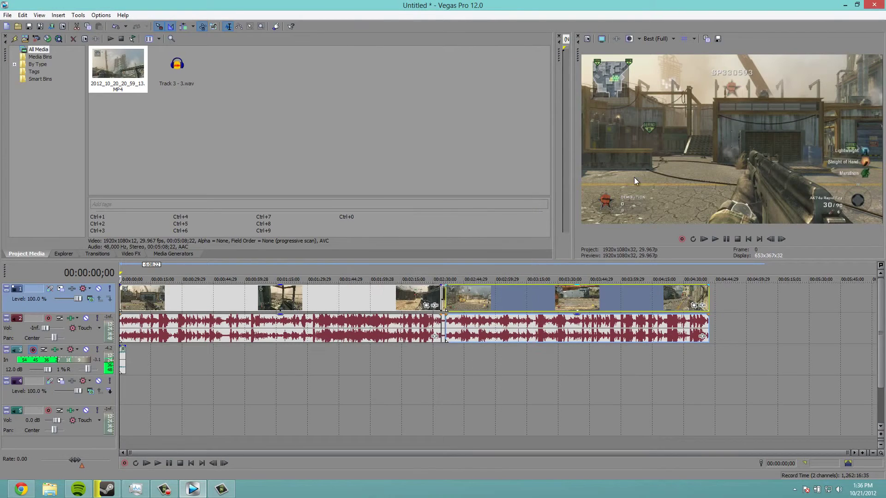
Disable resampling in the video event properties of the short compressed halftime piece between the two clips
right_click(446, 298)
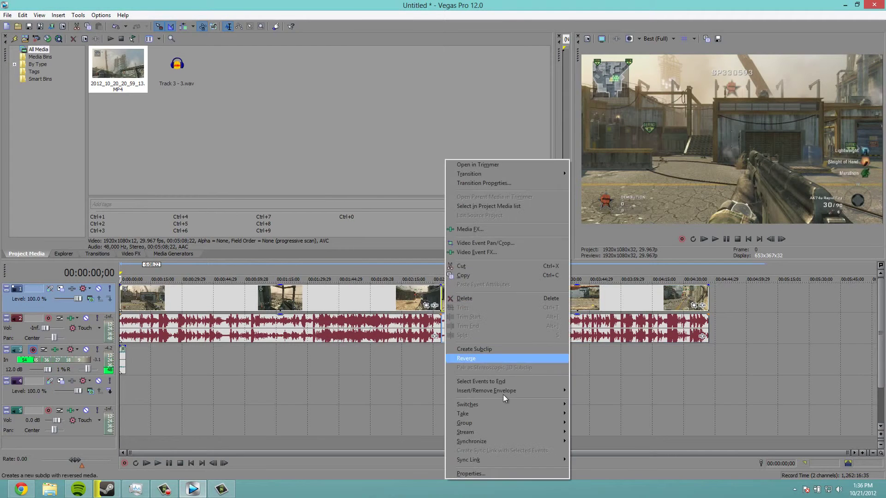
left_click(497, 472)
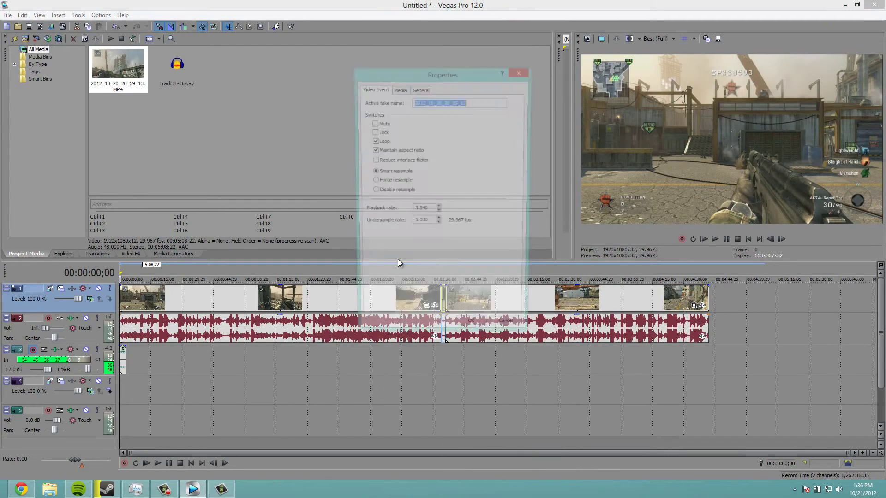
left_click(382, 192)
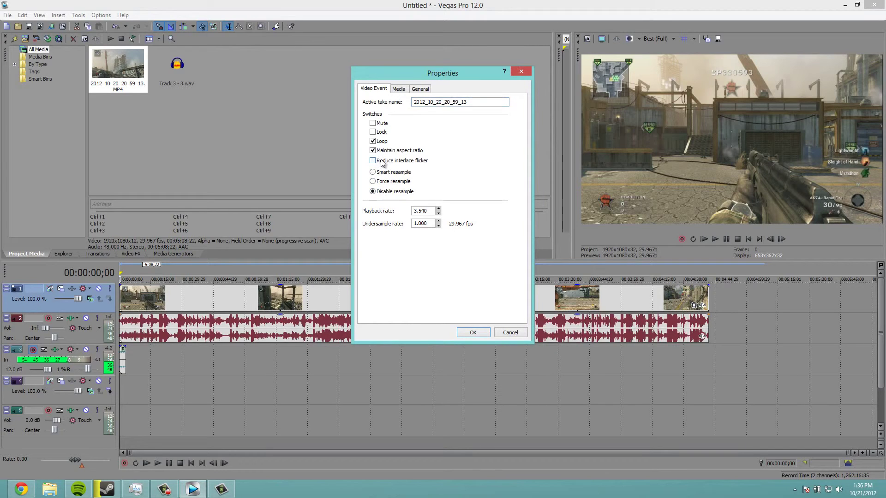
left_click(474, 333)
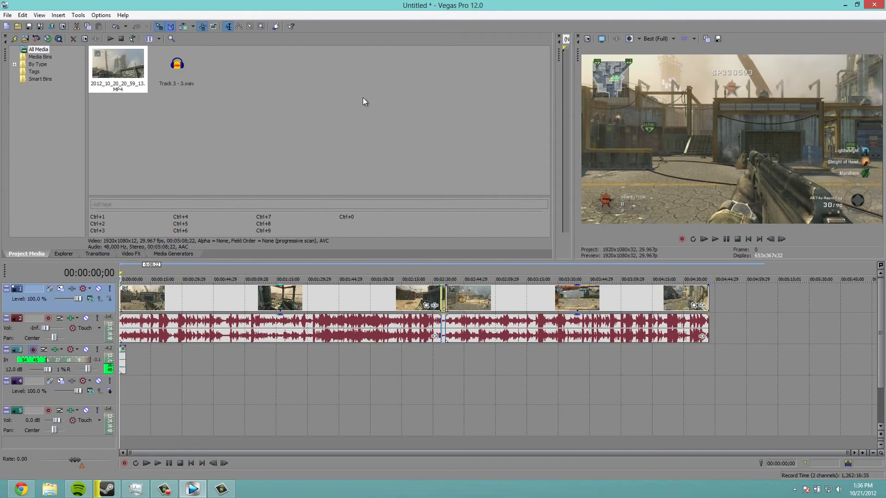
Look through the available transitions, the Videos library files, the media generators and the list of video effects
left_click(92, 254)
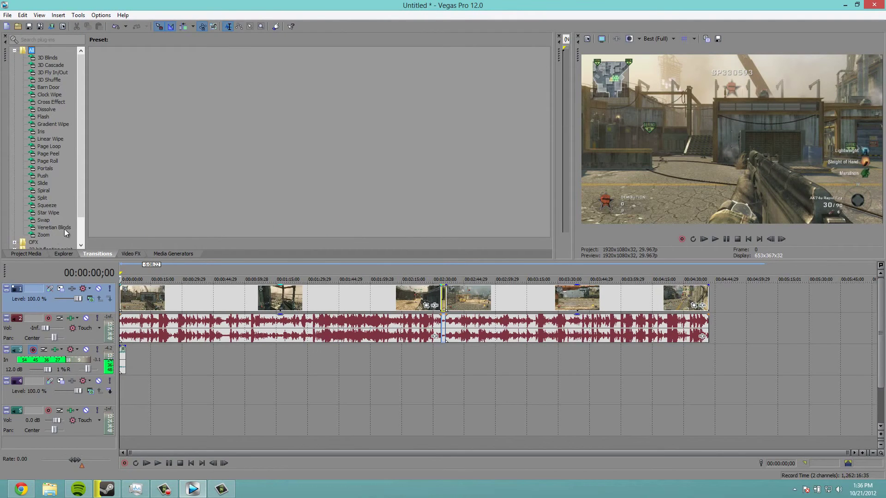
left_click(65, 254)
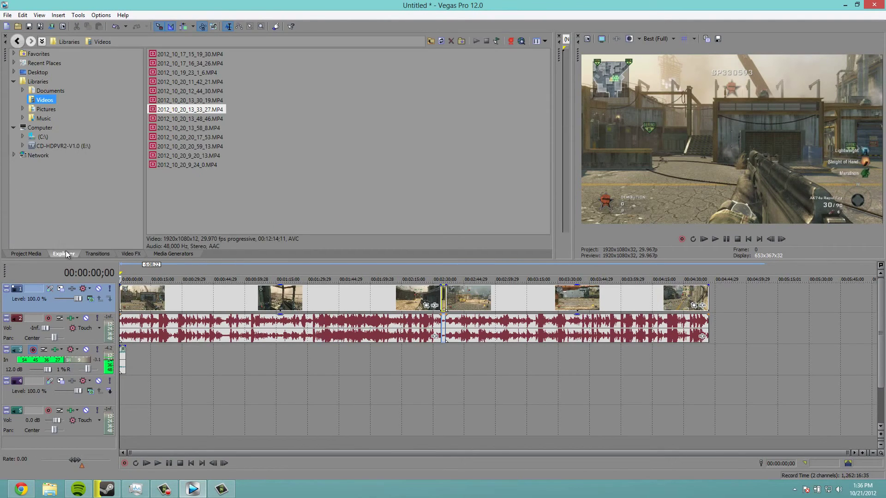
left_click(182, 254)
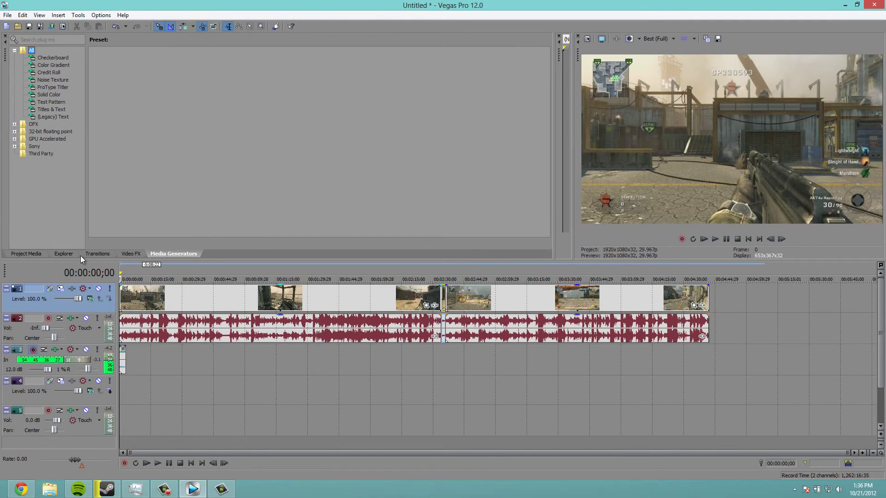
left_click(130, 254)
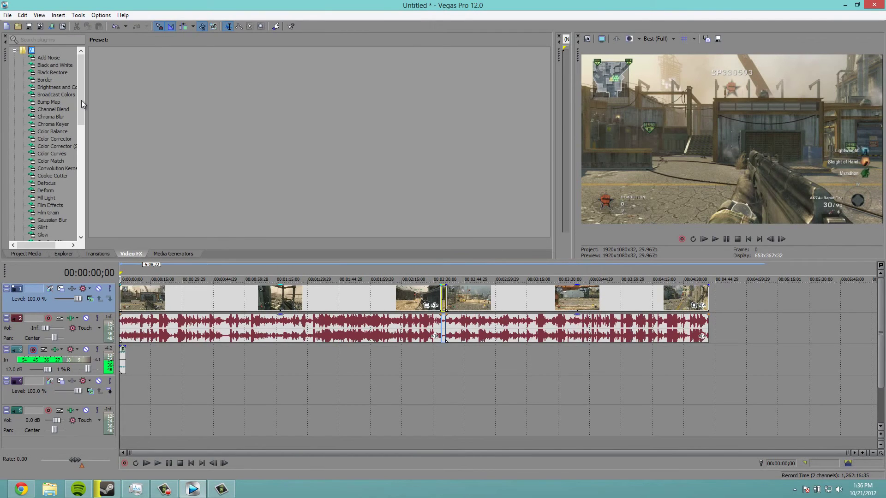
left_click_drag(81, 101, 82, 188)
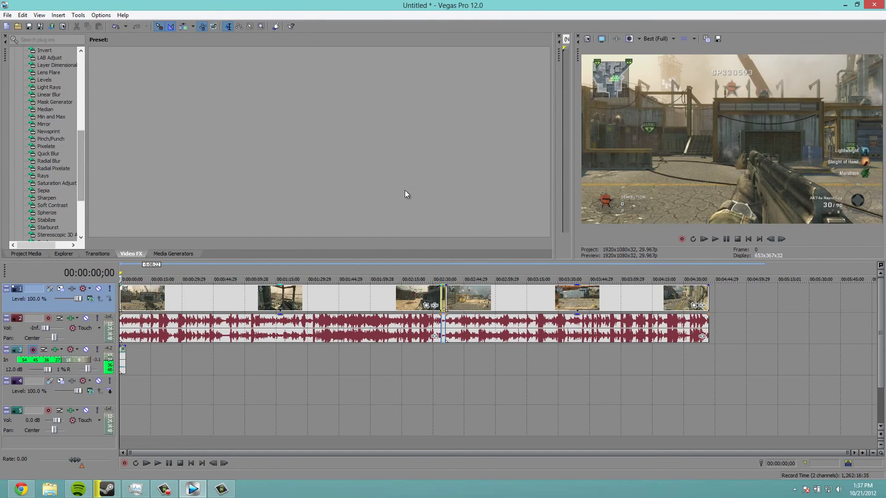
left_click_drag(405, 190, 450, 61)
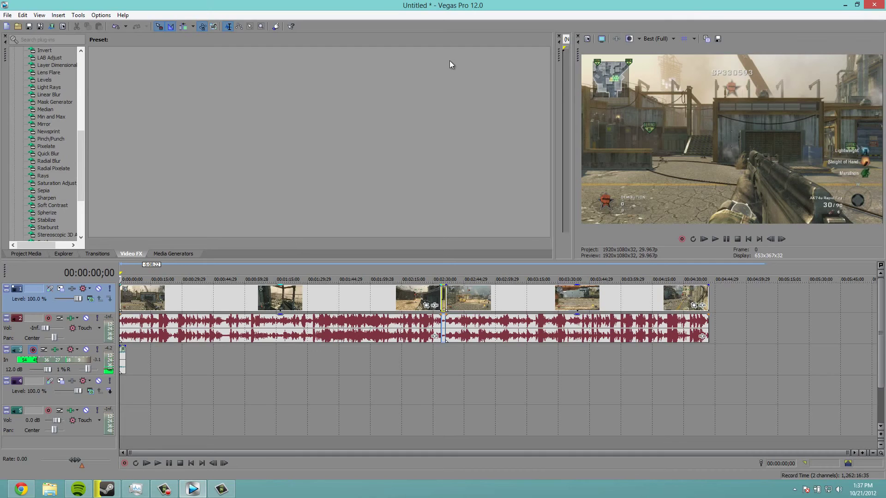